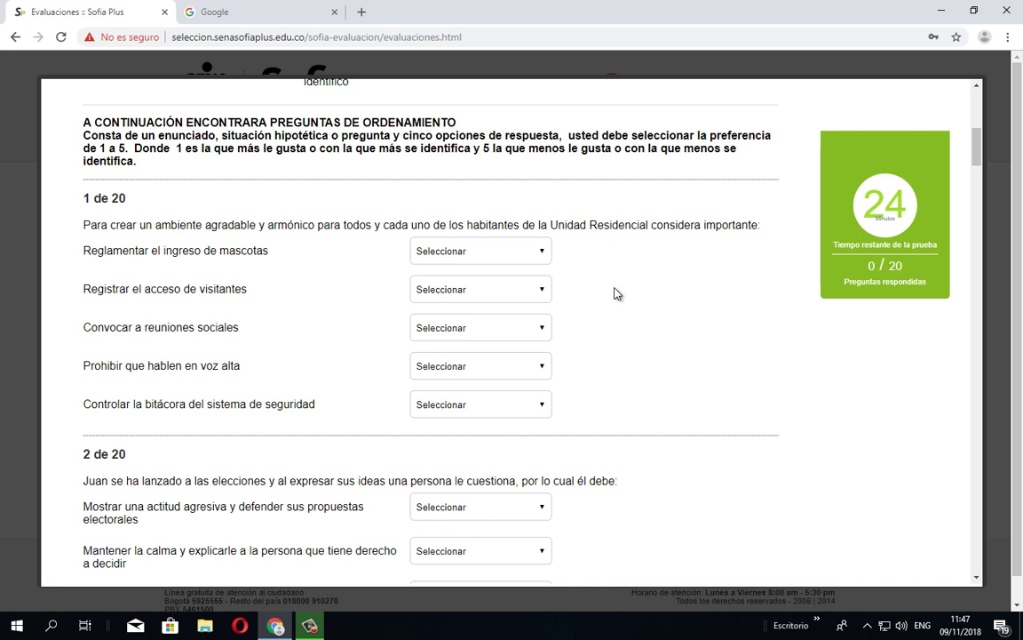
- Rank question 1: acceso de visitantes 1, bitácora del sistema de seguridad 2, reuniones sociales 3, hablen en voz alta 4, ingreso de mascotas 5
{"action": "left_click", "coordinate": [466, 291]}
{"action": "left_click", "coordinate": [457, 313]}
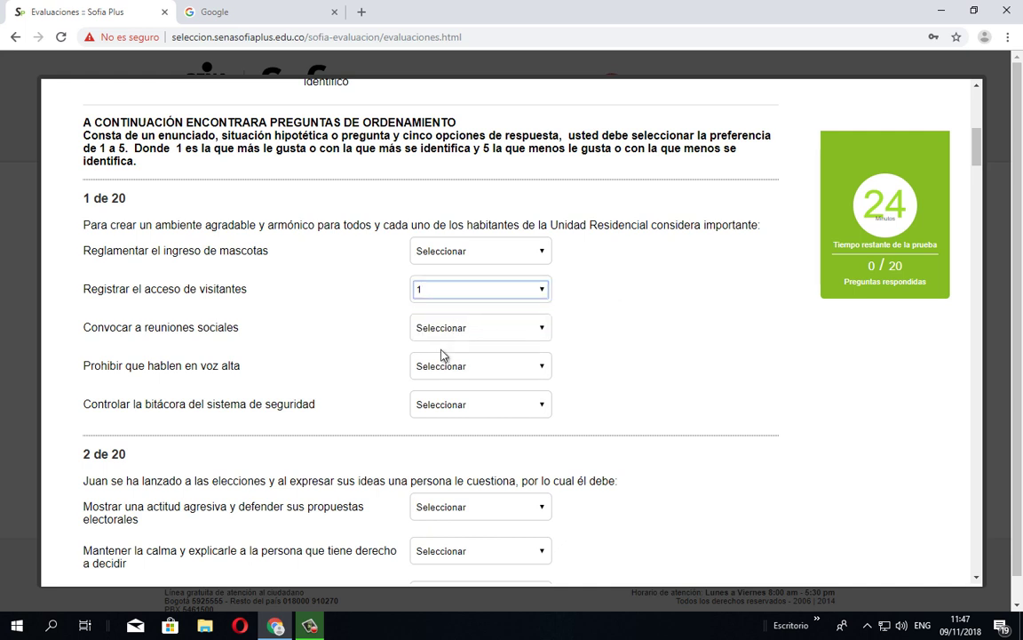
{"action": "left_click", "coordinate": [441, 404]}
{"action": "left_click", "coordinate": [420, 435]}
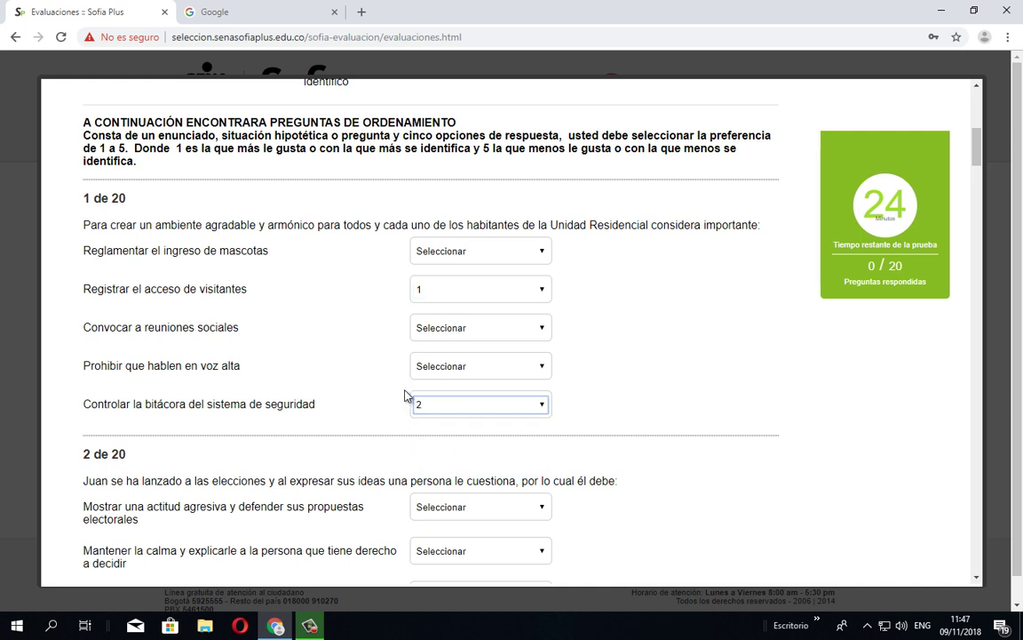
{"action": "left_click", "coordinate": [434, 335]}
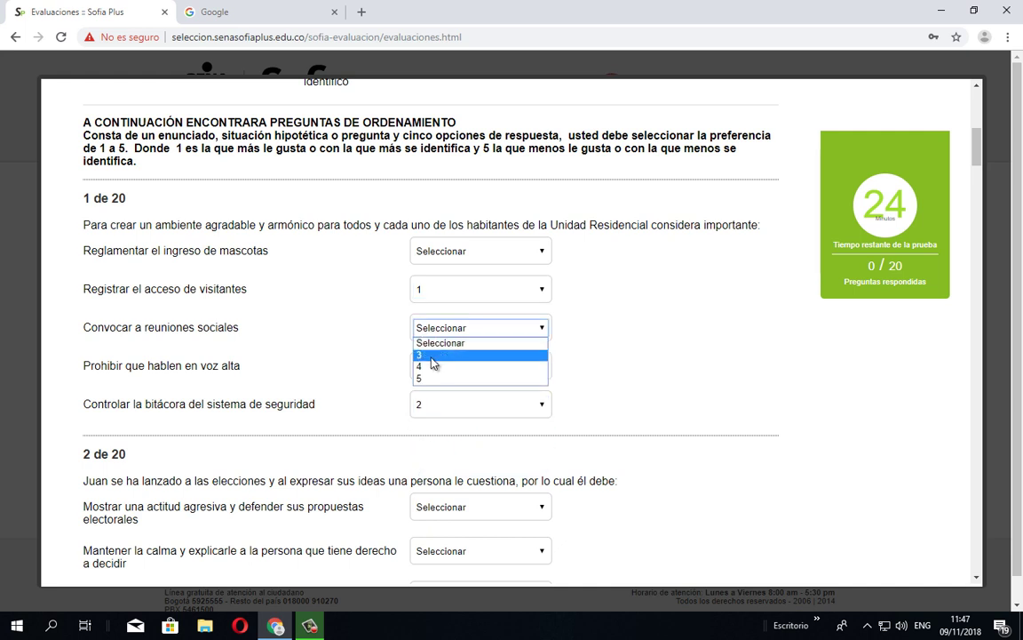
{"action": "left_click", "coordinate": [435, 355]}
{"action": "left_click", "coordinate": [455, 252]}
{"action": "left_click", "coordinate": [448, 292]}
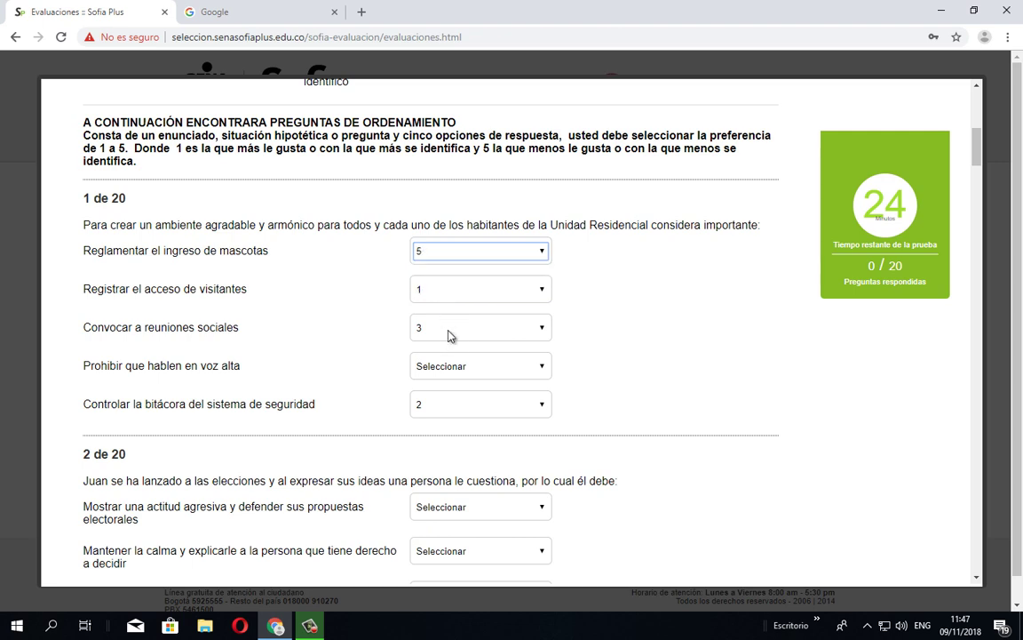
{"action": "left_click", "coordinate": [441, 368]}
{"action": "left_click", "coordinate": [448, 392]}
- Rank question 2: Mantener la calma 1, Acusar a esta persona 2, Ponerse nervioso 3, Dejar a la persona hablando sola 4, Mostrar una actitud agresiva 5
{"action": "scroll", "coordinate": [530, 308], "scroll_direction": "down", "scroll_amount": 3}
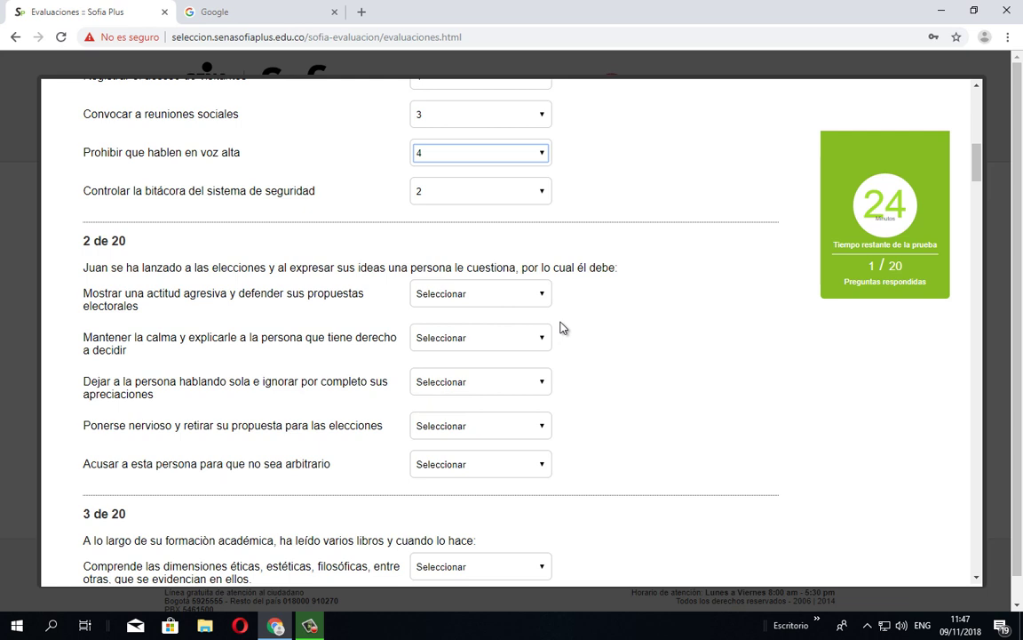
{"action": "left_click", "coordinate": [427, 299]}
{"action": "left_click", "coordinate": [448, 370]}
{"action": "key", "text": "5"}
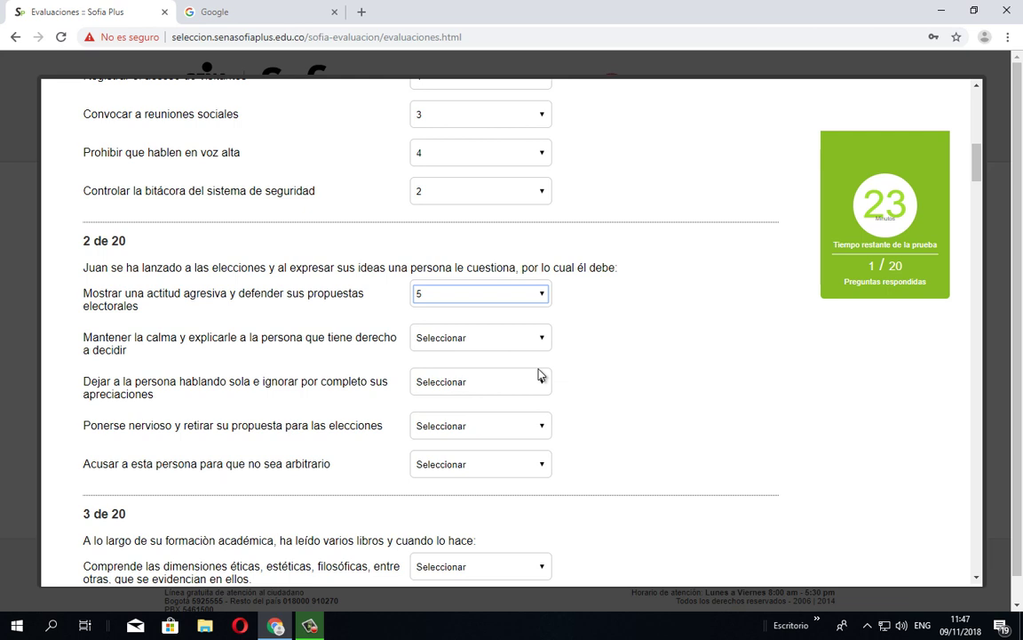
{"action": "left_click", "coordinate": [455, 383]}
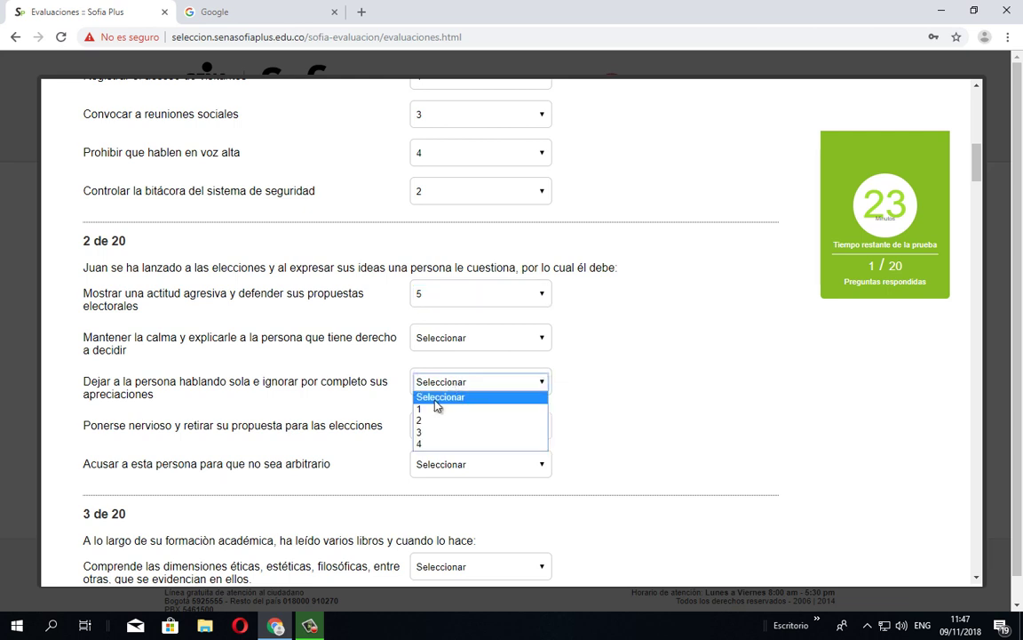
{"action": "left_click", "coordinate": [428, 444]}
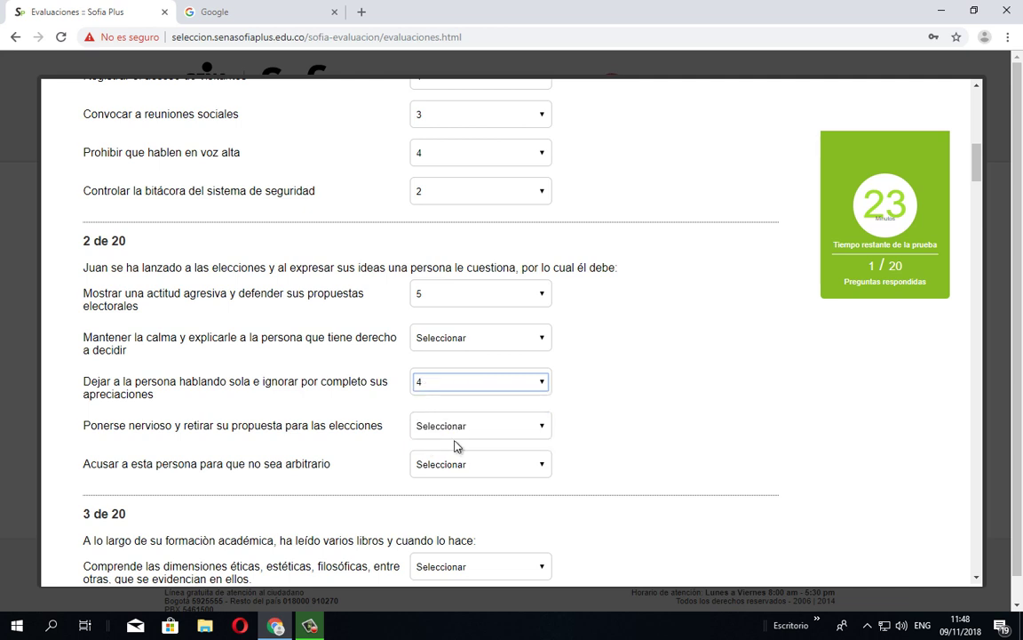
{"action": "left_click", "coordinate": [449, 437]}
{"action": "left_click", "coordinate": [433, 479]}
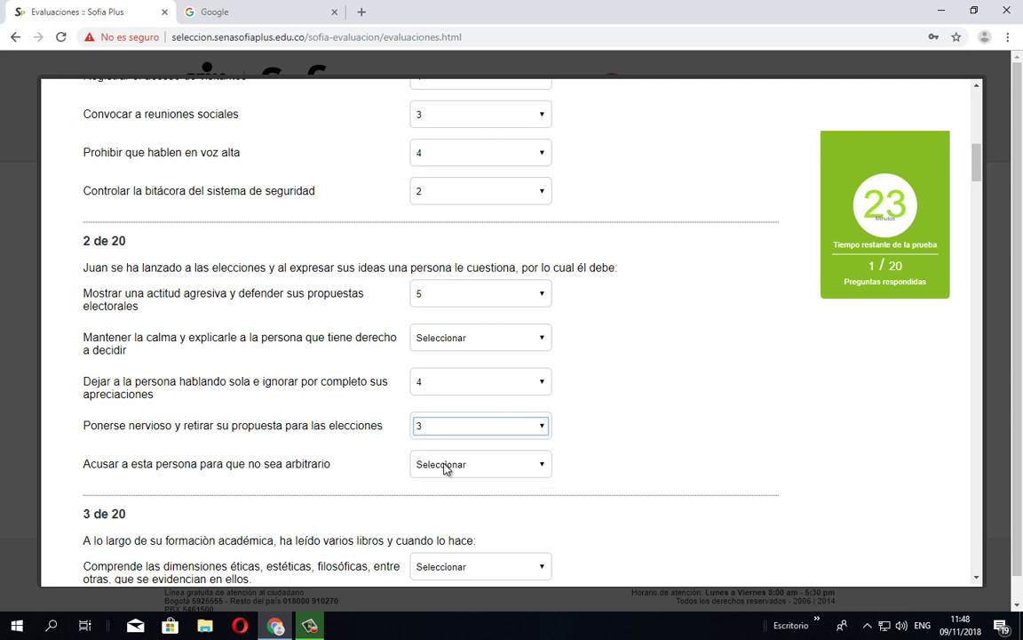
{"action": "left_click", "coordinate": [431, 467]}
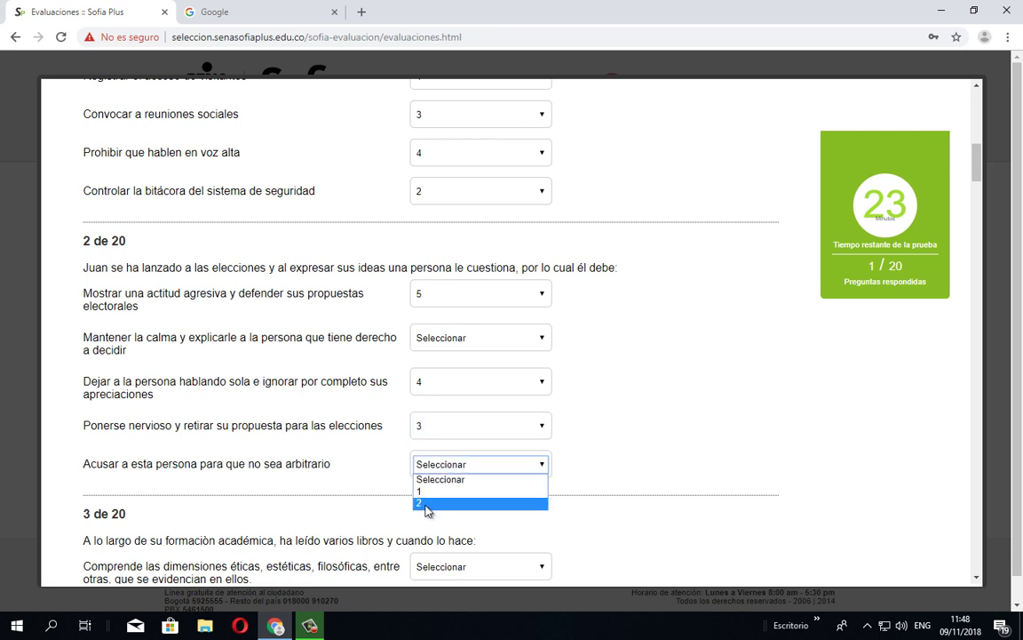
{"action": "left_click", "coordinate": [425, 502]}
{"action": "left_click", "coordinate": [431, 338]}
{"action": "left_click", "coordinate": [425, 373]}
{"action": "key", "text": "Down"}
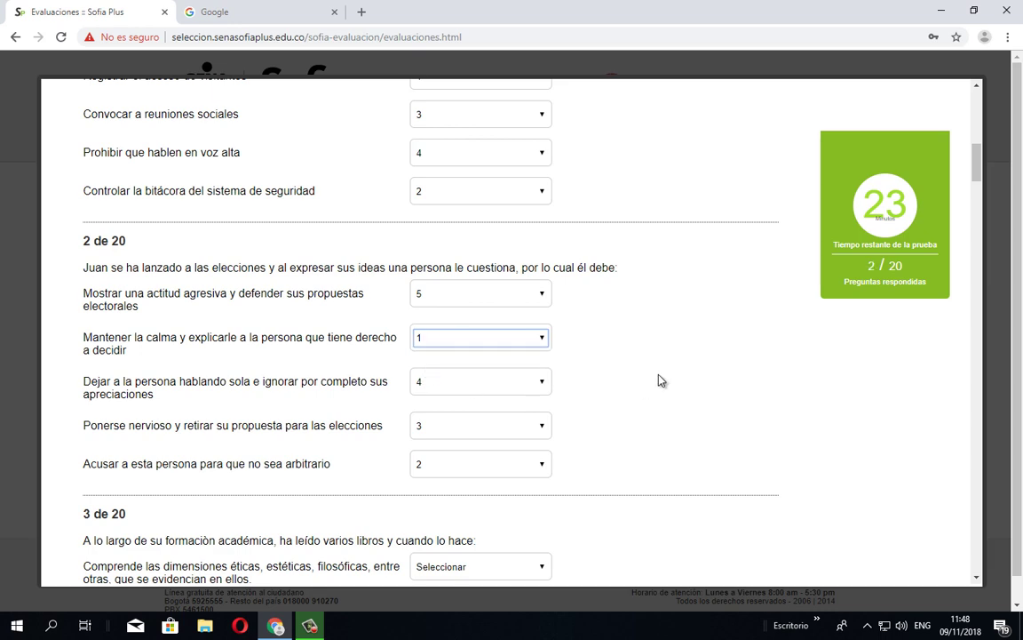
- Rank question 3: Realiza un glosario 1, Busca entender 2, Elabora escritos 3, Identifica la introducción 4, Comprende las dimensiones 5
{"action": "scroll", "coordinate": [663, 384], "scroll_direction": "down", "scroll_amount": 3}
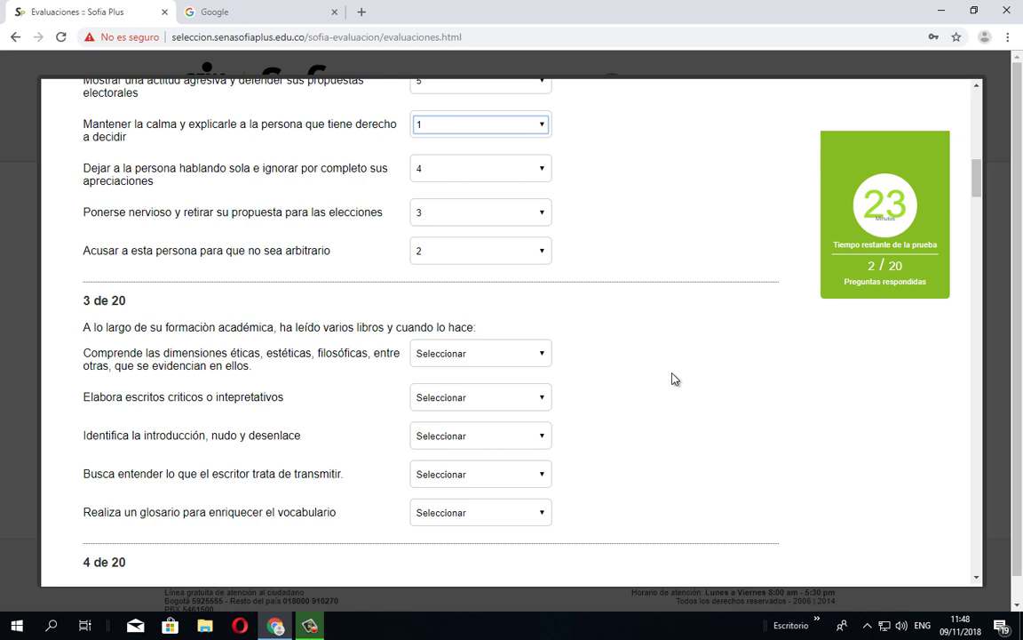
{"action": "scroll", "coordinate": [673, 379], "scroll_direction": "down", "scroll_amount": 1}
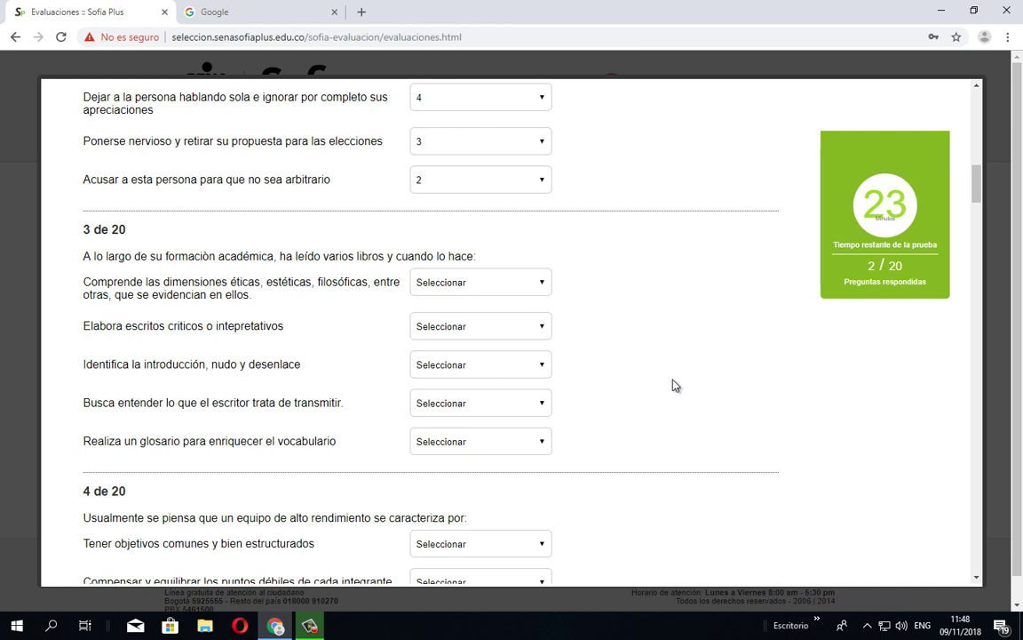
{"action": "left_click", "coordinate": [474, 447]}
{"action": "left_click", "coordinate": [450, 468]}
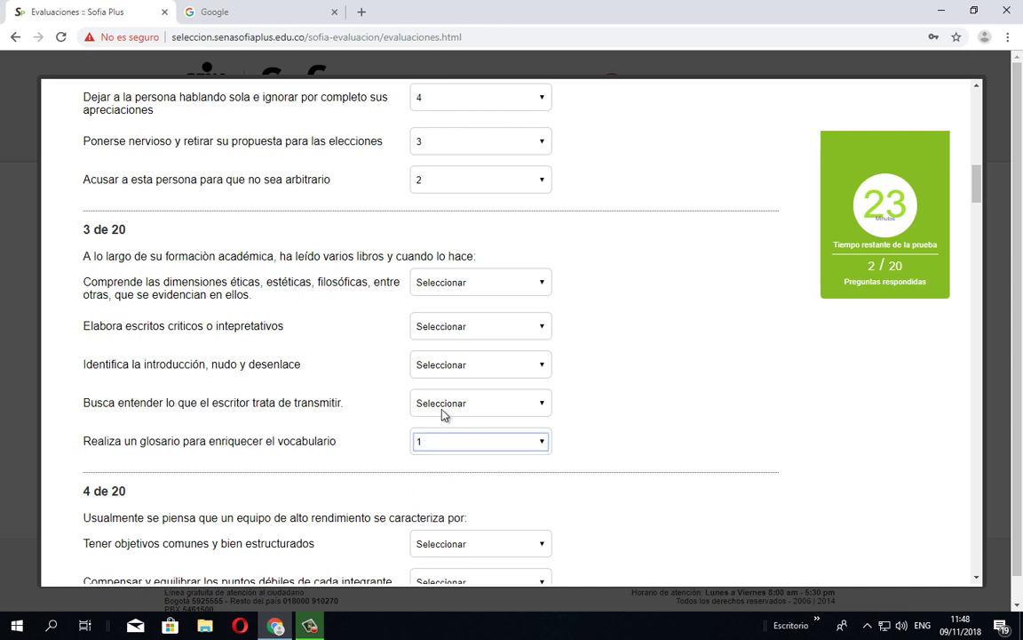
{"action": "left_click", "coordinate": [455, 406]}
{"action": "left_click", "coordinate": [442, 440]}
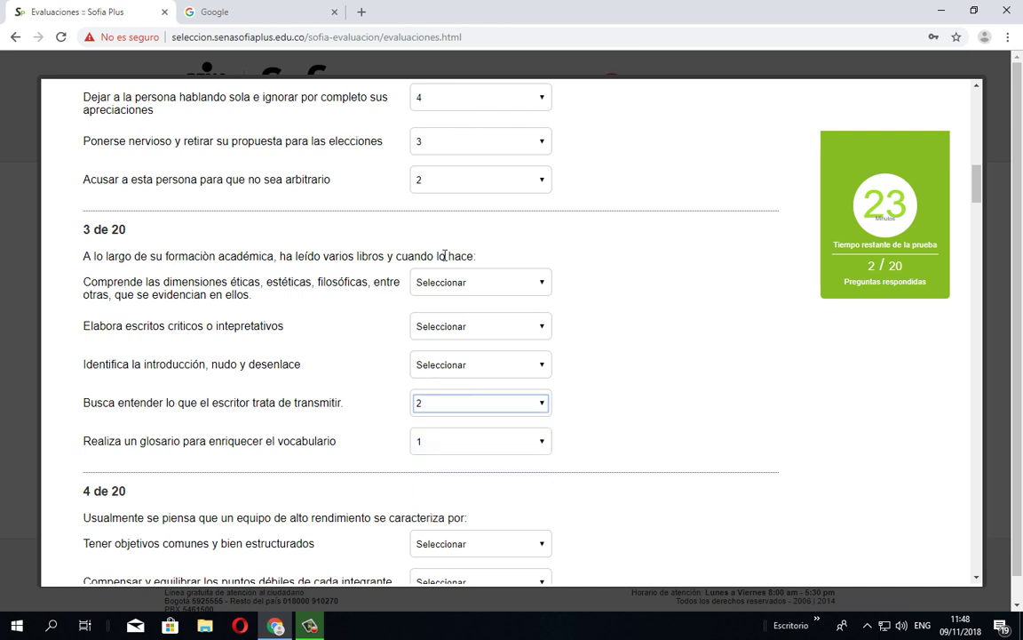
{"action": "left_click", "coordinate": [446, 283]}
{"action": "left_click", "coordinate": [441, 330]}
{"action": "left_click", "coordinate": [440, 328]}
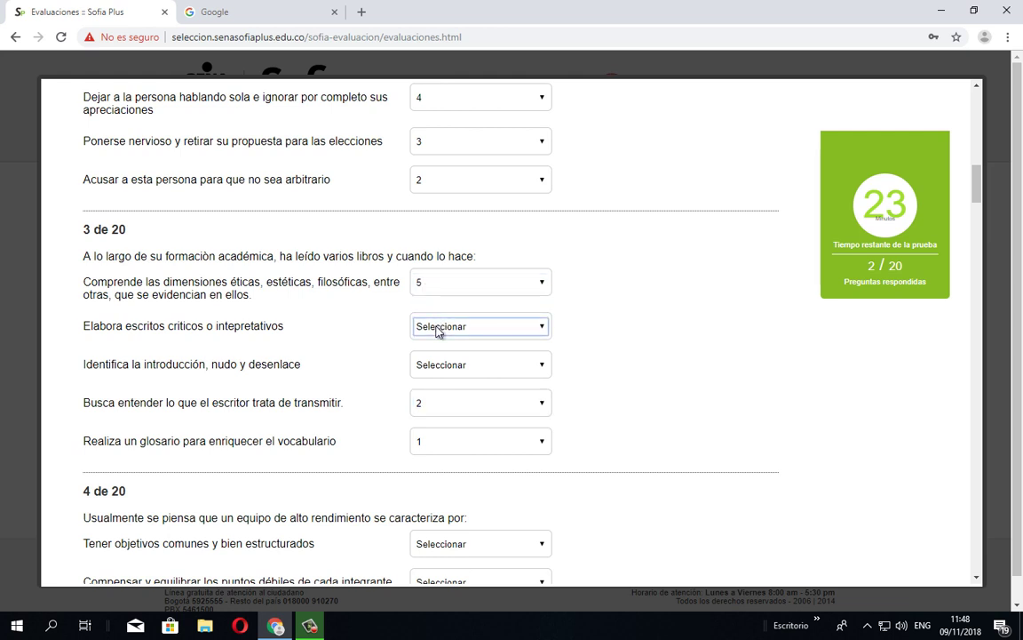
{"action": "left_click", "coordinate": [433, 354]}
{"action": "left_click", "coordinate": [436, 366]}
{"action": "left_click", "coordinate": [448, 391]}
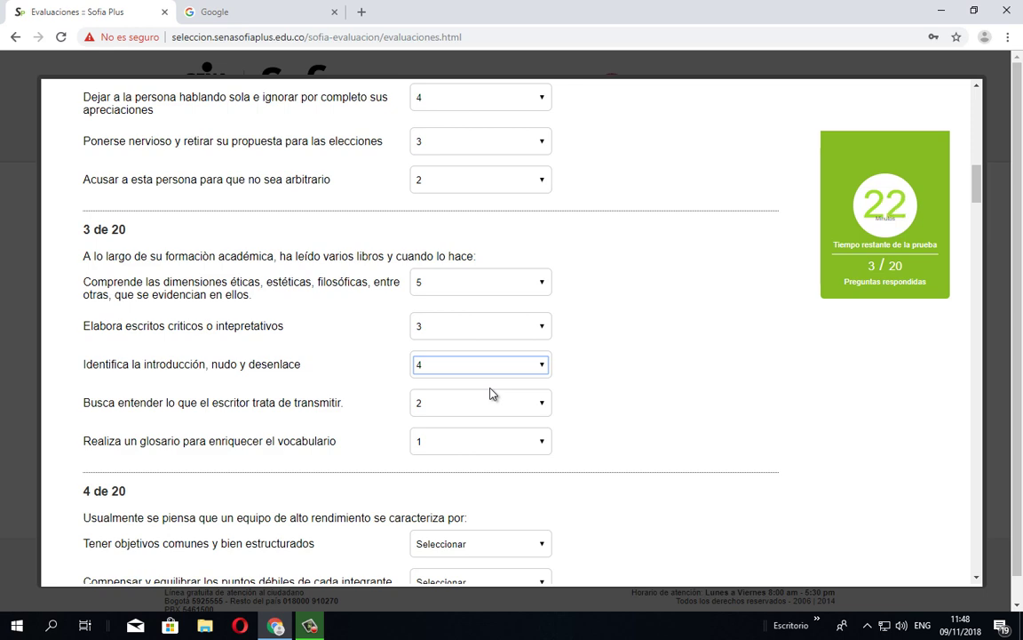
- Swap two ranks in question 3, giving Busca entender lo que el escritor trata de transmitir 1 and Realiza un glosario 2
{"action": "scroll", "coordinate": [493, 393], "scroll_direction": "down", "scroll_amount": 3}
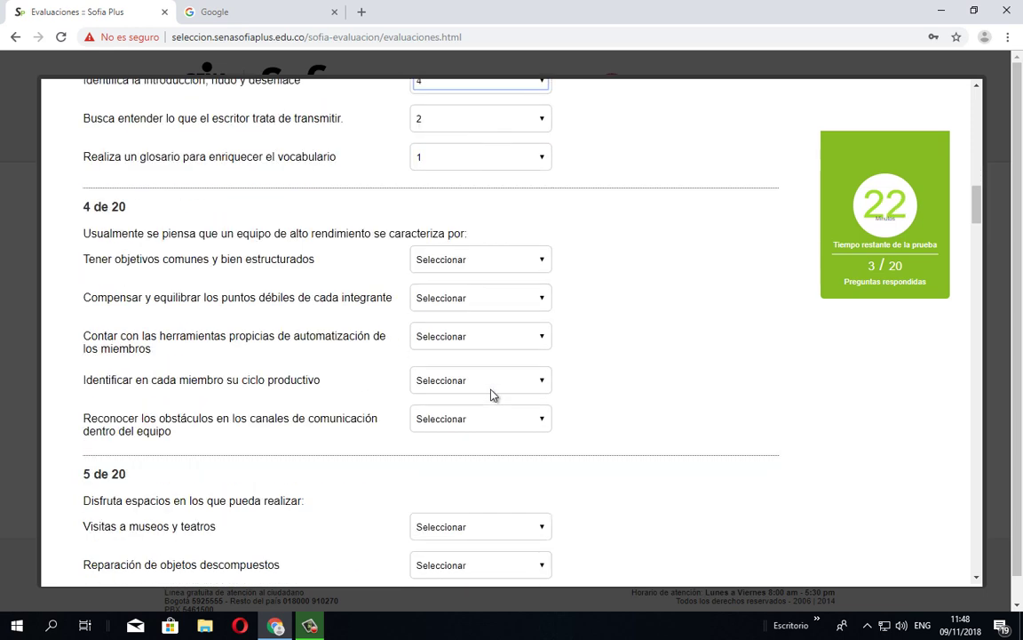
{"action": "scroll", "coordinate": [493, 394], "scroll_direction": "up", "scroll_amount": 1}
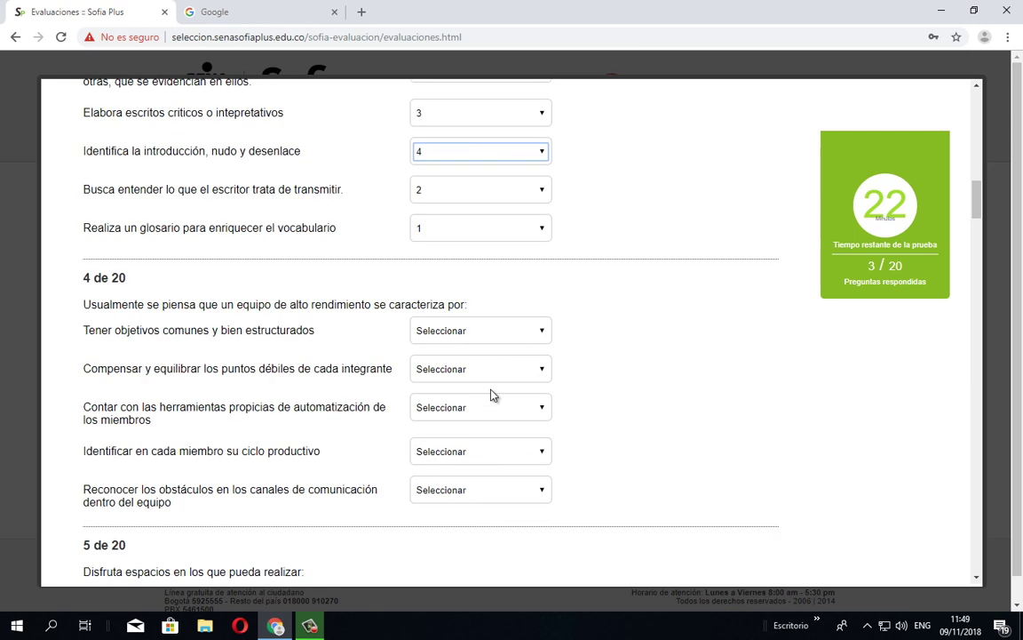
{"action": "left_click", "coordinate": [484, 193]}
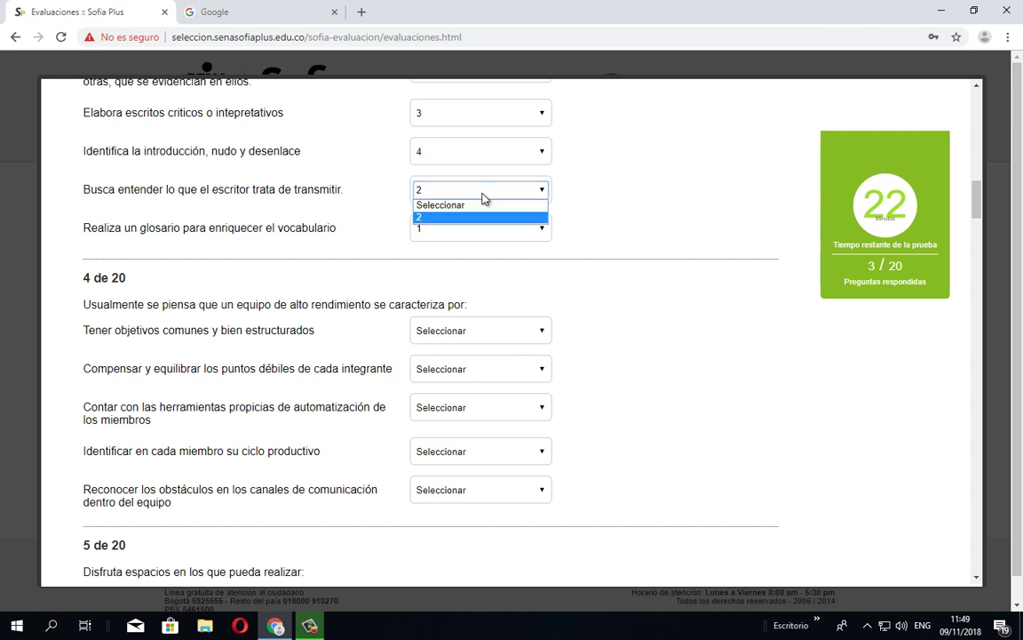
{"action": "left_click", "coordinate": [444, 206]}
{"action": "left_click", "coordinate": [455, 232]}
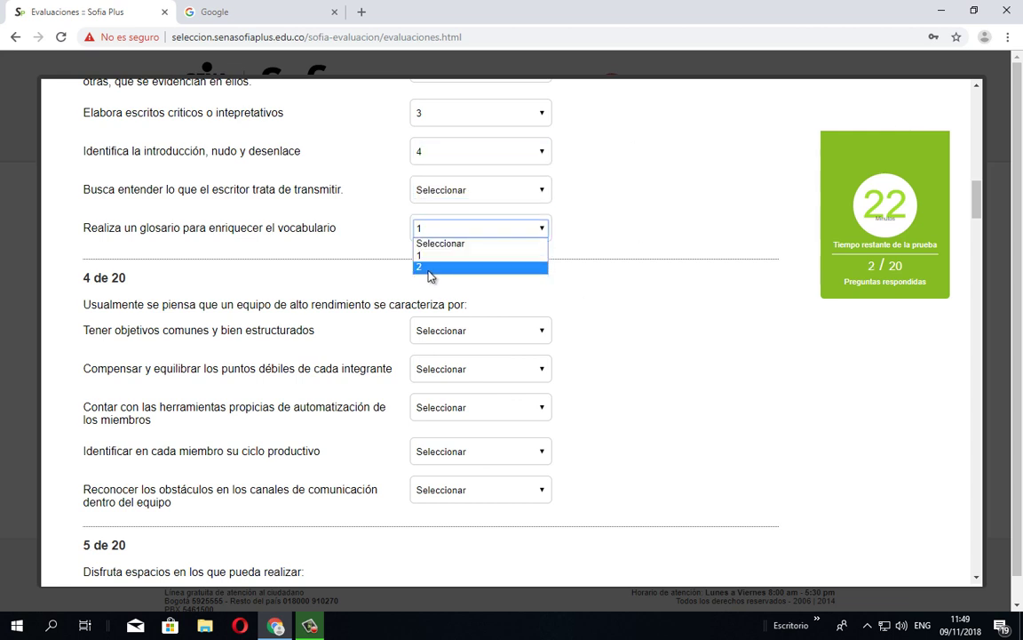
{"action": "left_click", "coordinate": [427, 268]}
{"action": "left_click", "coordinate": [439, 194]}
{"action": "left_click", "coordinate": [425, 218]}
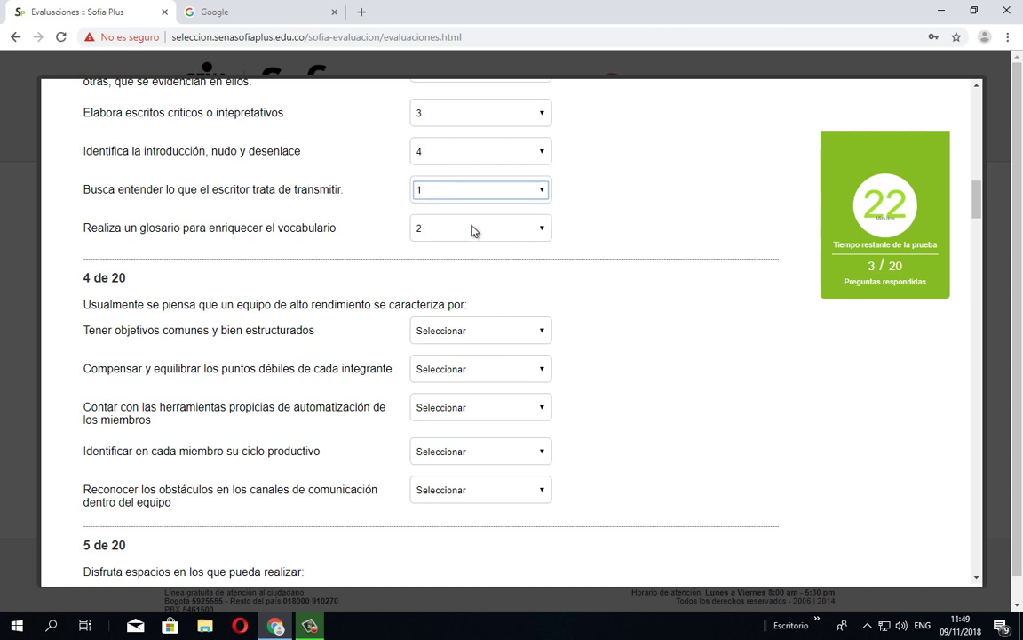
- Rank question 4: Compensar y equilibrar 1, herramientas de automatización 2, objetivos comunes 3, ciclo productivo 4, Reconocer los obstáculos 5
{"action": "scroll", "coordinate": [489, 297], "scroll_direction": "down", "scroll_amount": 2}
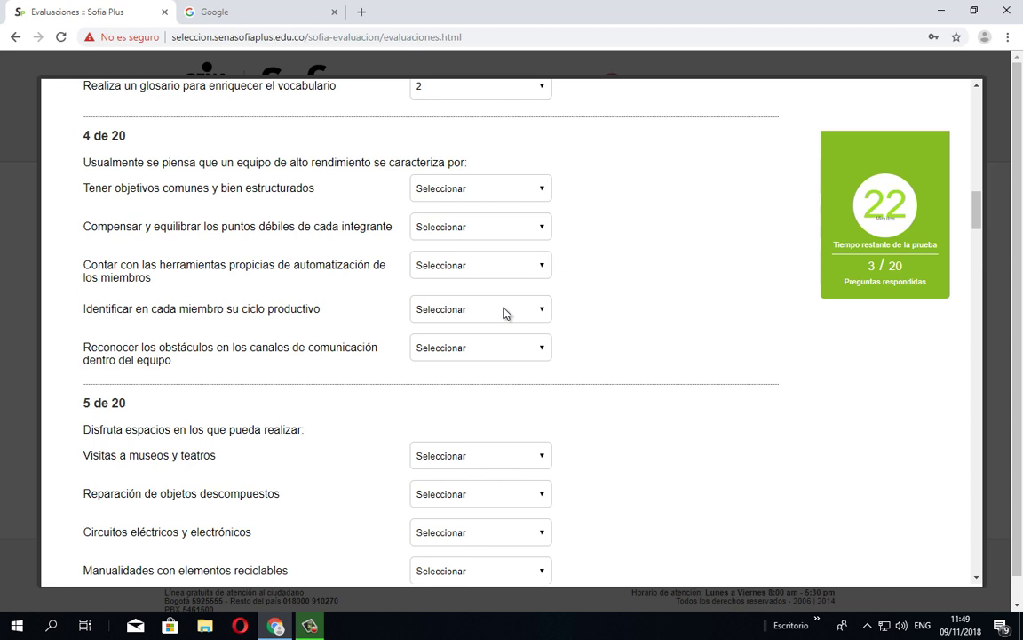
{"action": "left_click", "coordinate": [449, 228]}
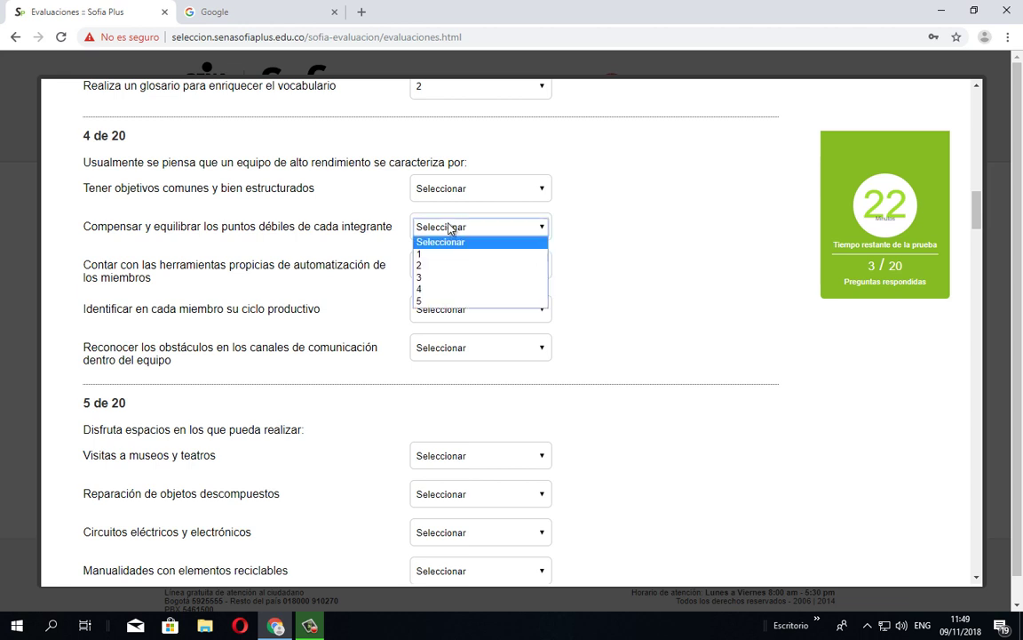
{"action": "left_click", "coordinate": [435, 254]}
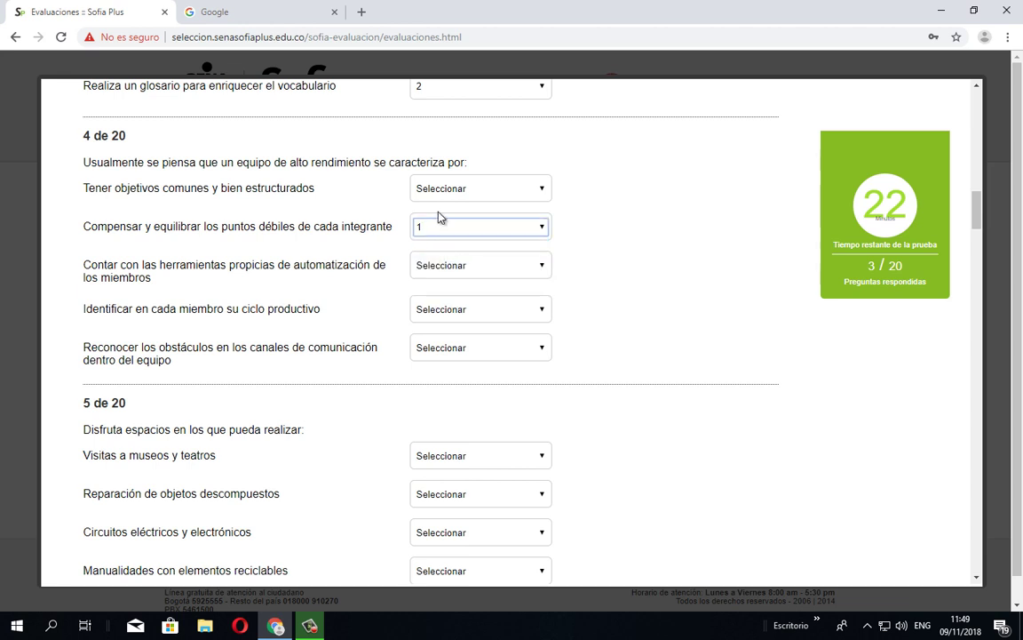
{"action": "left_click", "coordinate": [435, 189]}
{"action": "left_click", "coordinate": [434, 227]}
{"action": "left_click", "coordinate": [436, 264]}
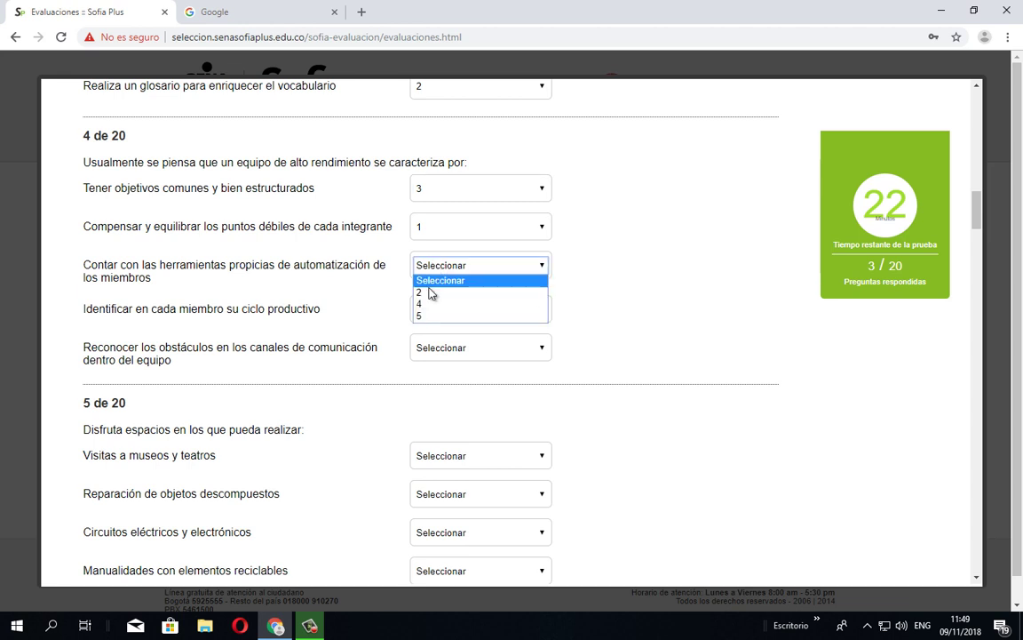
{"action": "left_click", "coordinate": [430, 291]}
{"action": "left_click", "coordinate": [435, 316]}
{"action": "left_click", "coordinate": [425, 346]}
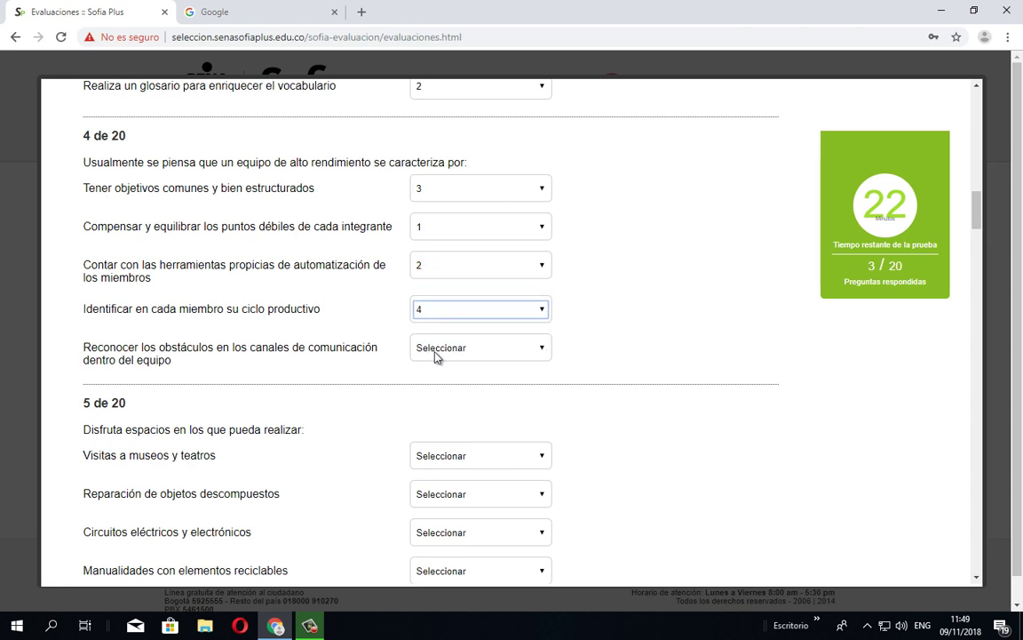
{"action": "left_click", "coordinate": [436, 353]}
{"action": "left_click", "coordinate": [429, 375]}
- Rank question 5: Manualidades con elementos reciclables 1, Accesorios de madera 2, Visitas a museos y teatros 3, Reparación de objetos 4, Circuitos eléctricos 5
{"action": "scroll", "coordinate": [603, 300], "scroll_direction": "down", "scroll_amount": 3}
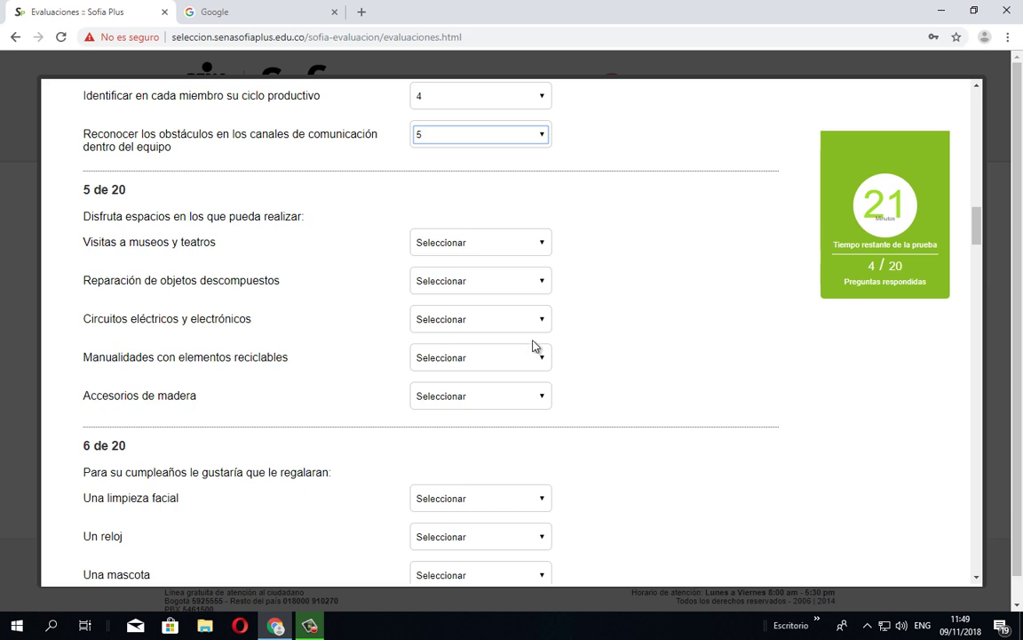
{"action": "left_click", "coordinate": [431, 357]}
{"action": "left_click", "coordinate": [436, 385]}
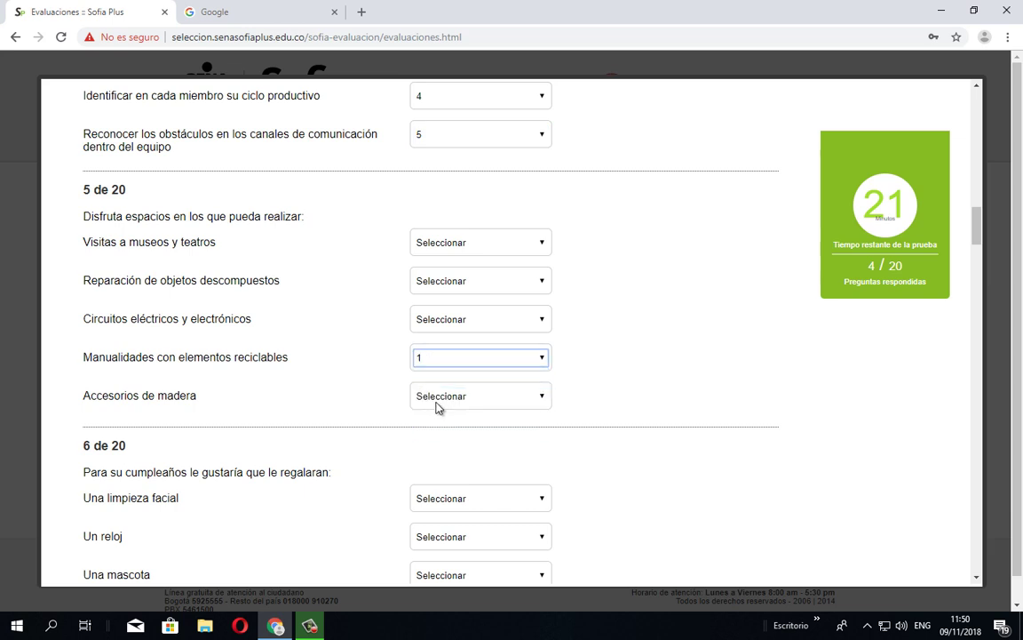
{"action": "left_click", "coordinate": [437, 406]}
{"action": "left_click", "coordinate": [427, 435]}
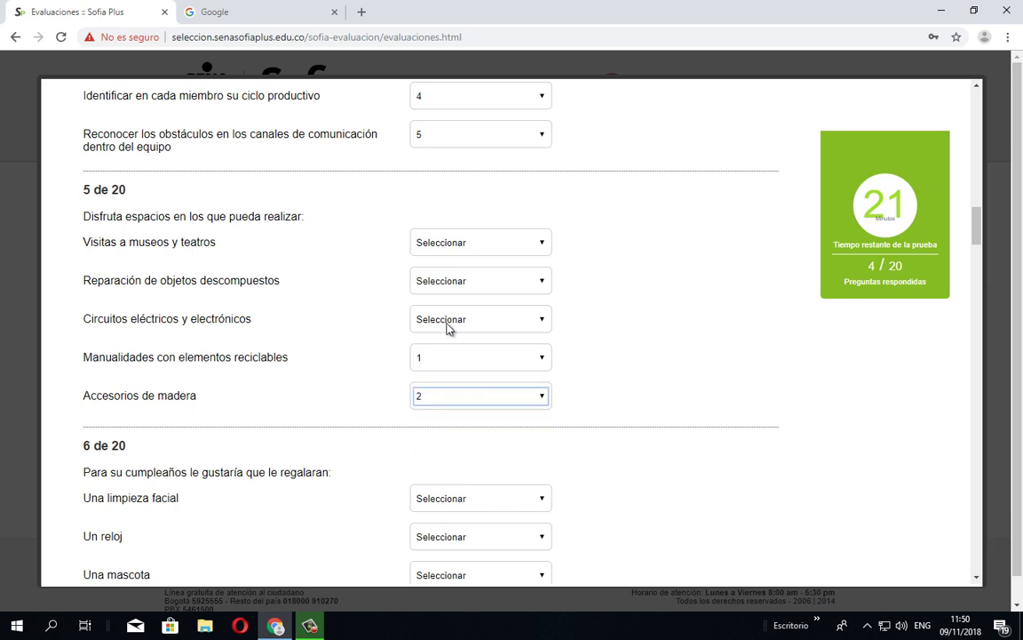
{"action": "left_click", "coordinate": [435, 251]}
{"action": "left_click", "coordinate": [445, 280]}
{"action": "left_click", "coordinate": [444, 282]}
{"action": "left_click", "coordinate": [438, 321]}
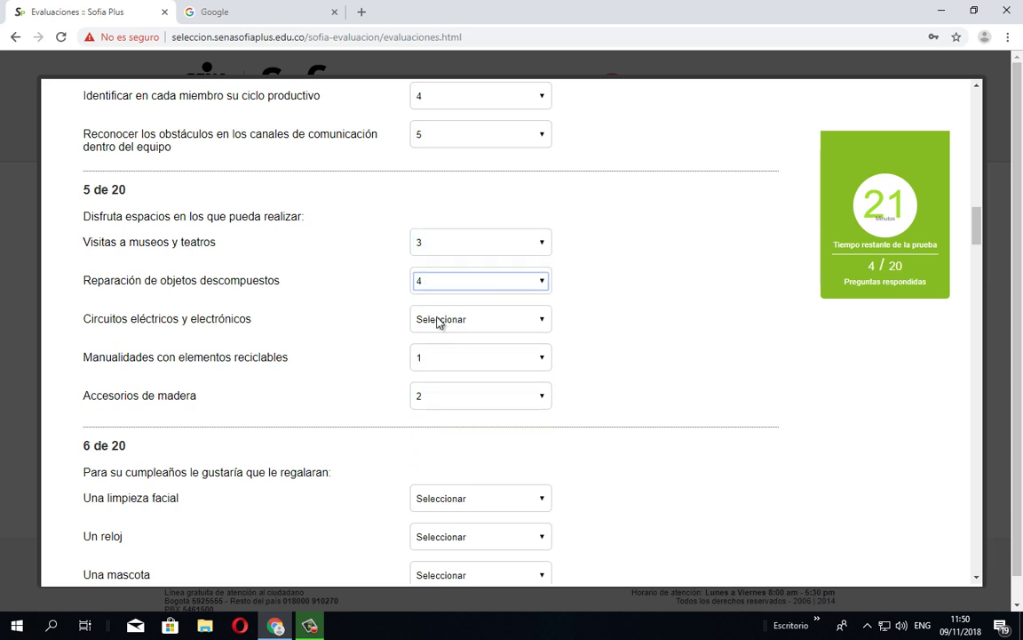
{"action": "left_click", "coordinate": [438, 322]}
{"action": "left_click", "coordinate": [444, 344]}
- Rank question 6: Un kit de dibujo 1, Una mascota 2, Una limpieza facial 3, Un reloj 4, Un Ipod 5
{"action": "scroll", "coordinate": [633, 275], "scroll_direction": "down", "scroll_amount": 3}
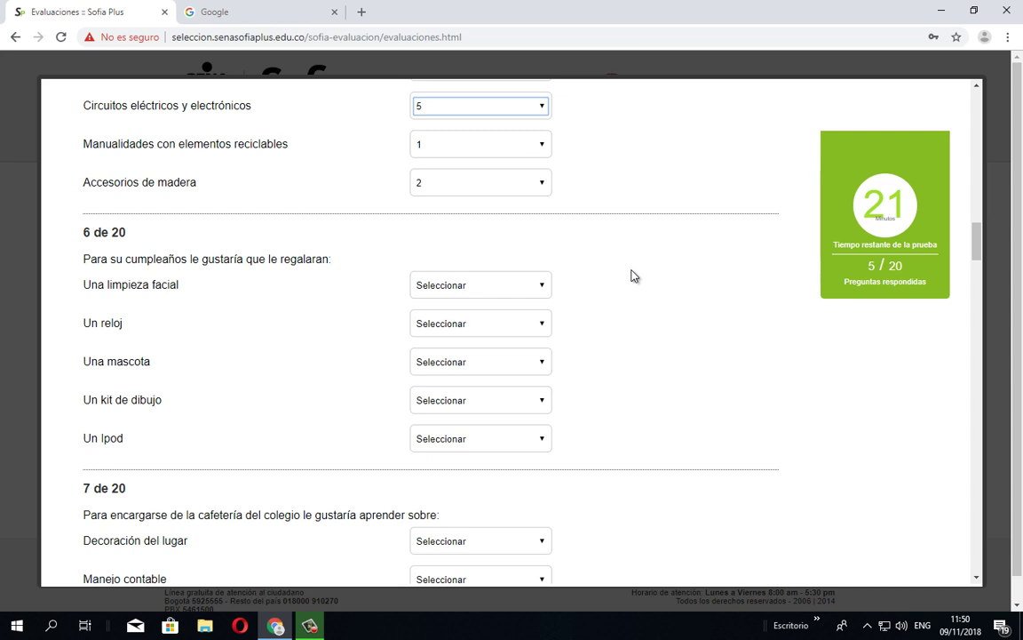
{"action": "left_click", "coordinate": [487, 407]}
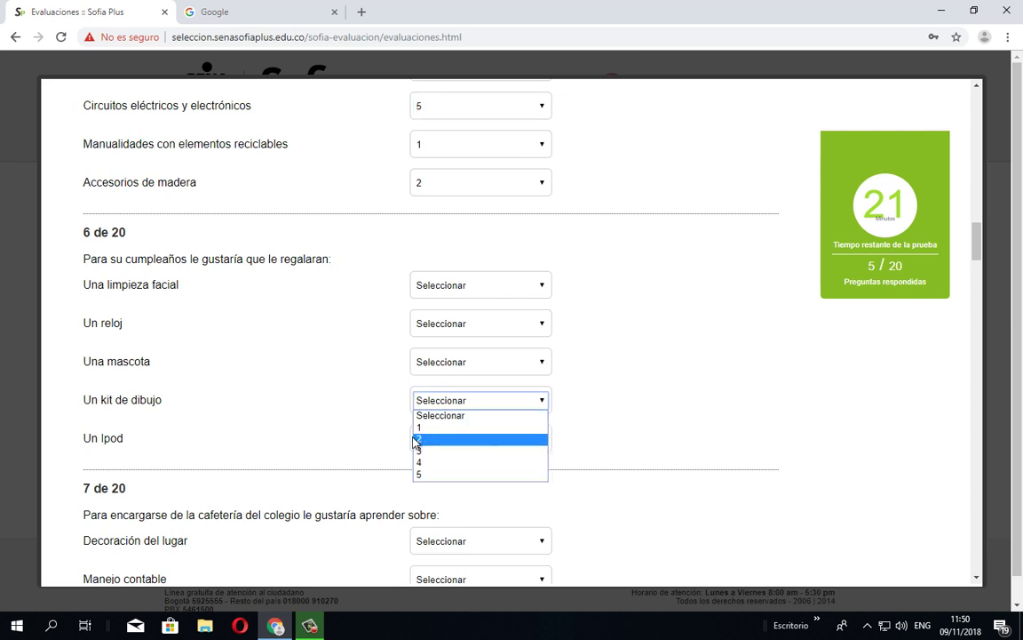
{"action": "left_click", "coordinate": [417, 424]}
{"action": "left_click", "coordinate": [435, 289]}
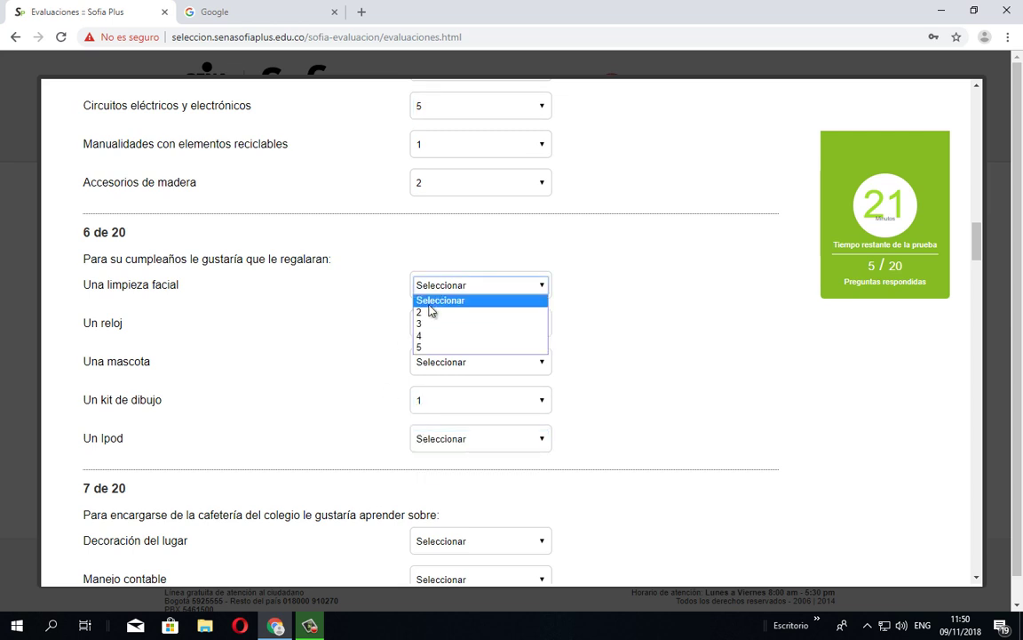
{"action": "left_click", "coordinate": [418, 320]}
{"action": "left_click", "coordinate": [418, 329]}
{"action": "left_click", "coordinate": [424, 366]}
{"action": "left_click", "coordinate": [423, 364]}
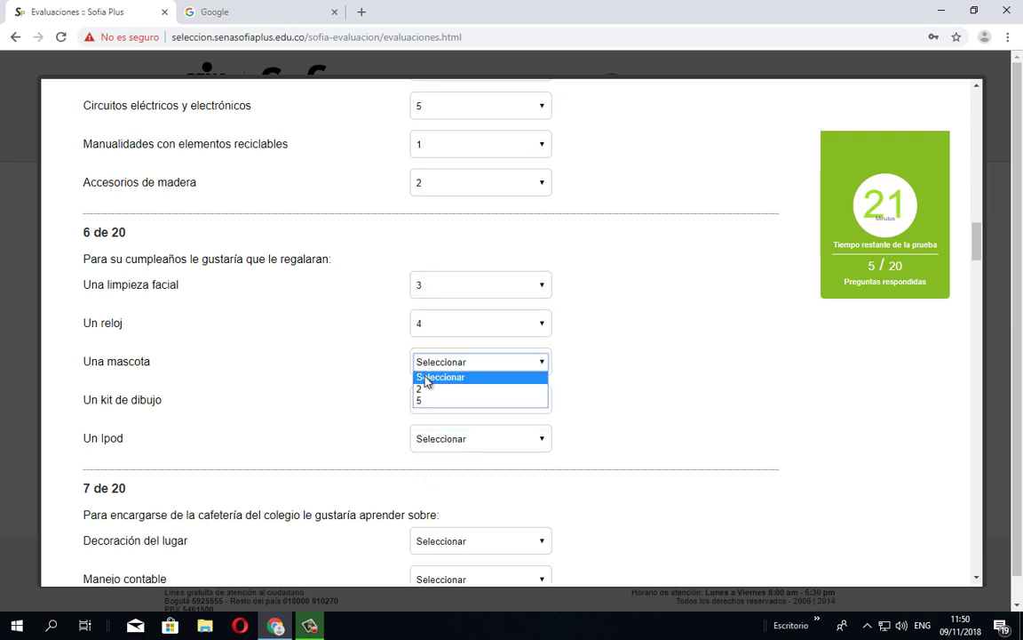
{"action": "left_click", "coordinate": [423, 389]}
{"action": "left_click", "coordinate": [424, 438]}
{"action": "left_click", "coordinate": [420, 466]}
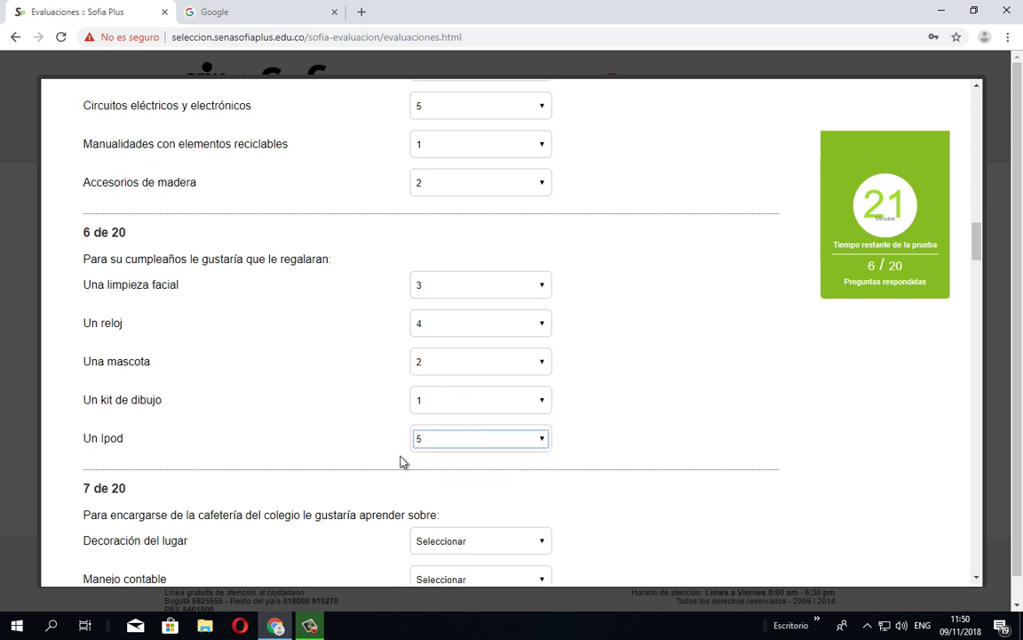
{"action": "scroll", "coordinate": [521, 265], "scroll_direction": "down", "scroll_amount": 1}
- Write the note "recuerden que es atencion a la primera infancia XD" in Windows search, and dismiss it
{"action": "left_click", "coordinate": [53, 626]}
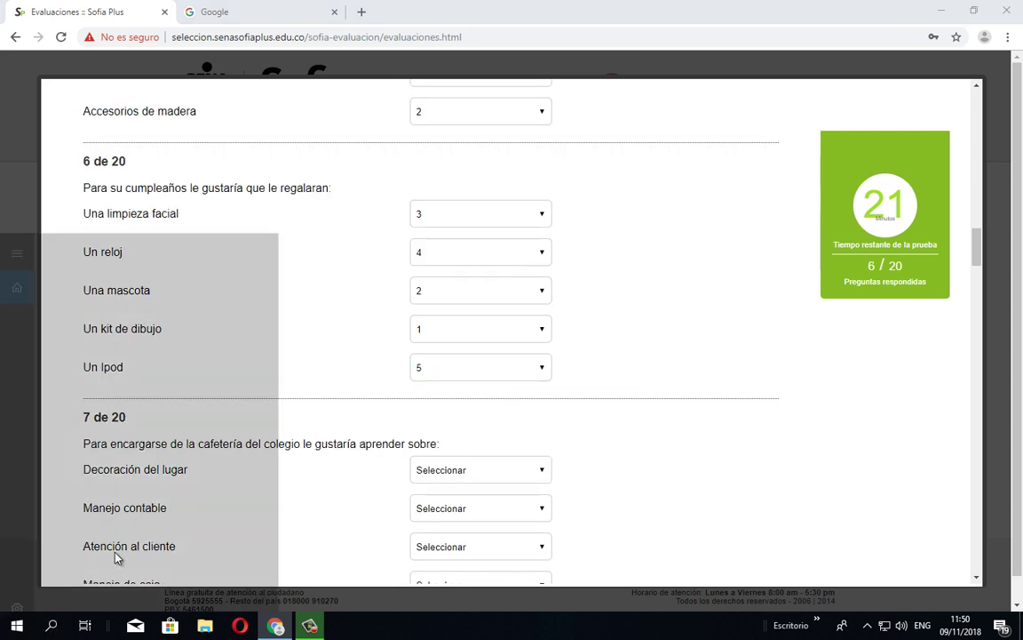
{"action": "type", "text": "rec"}
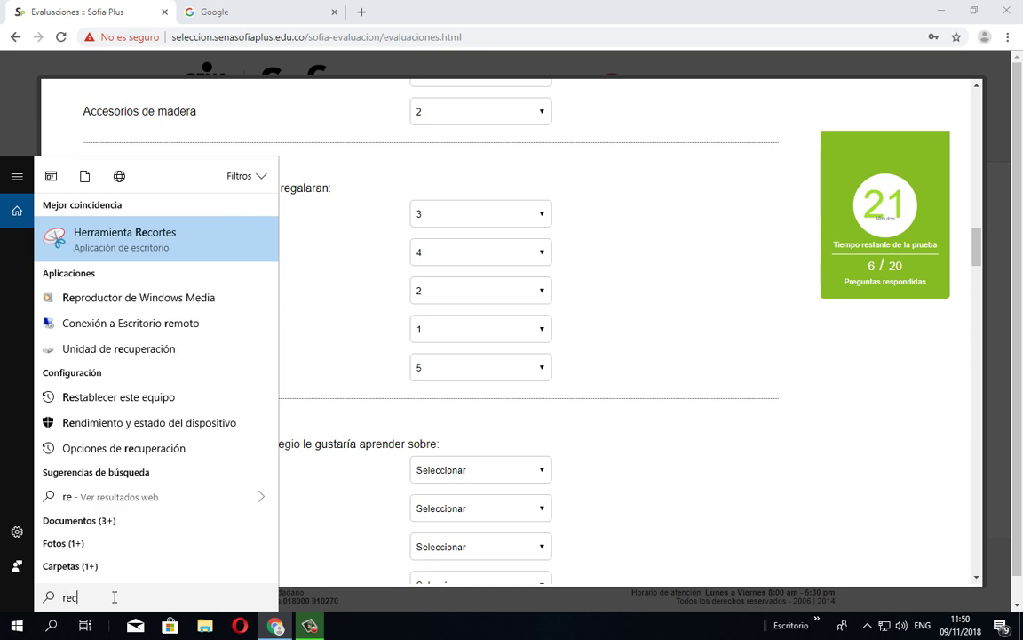
{"action": "type", "text": "uerden que es"}
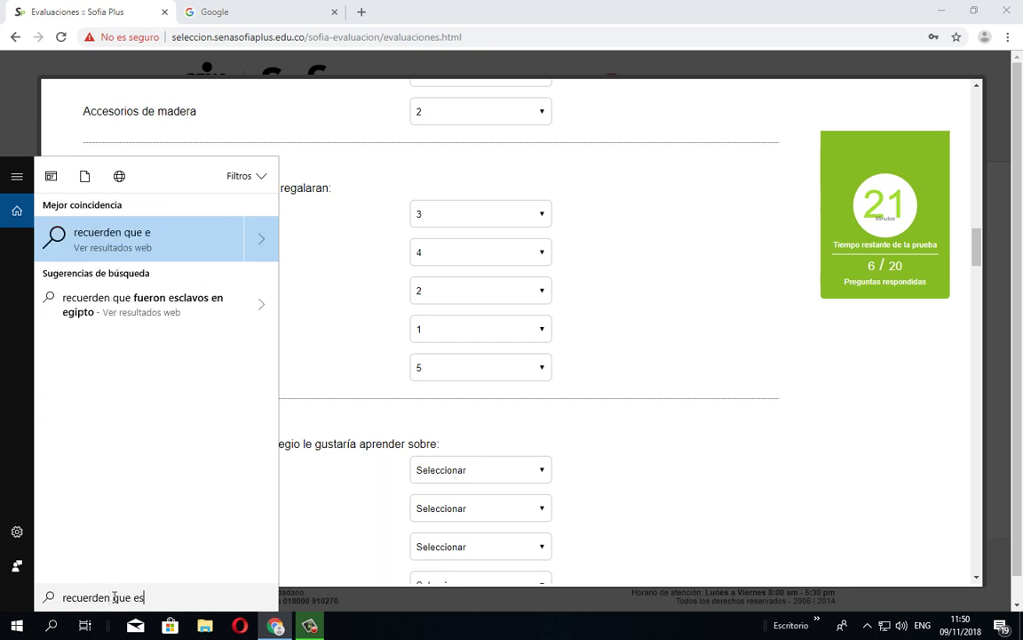
{"action": "type", "text": " atencion a la primera"}
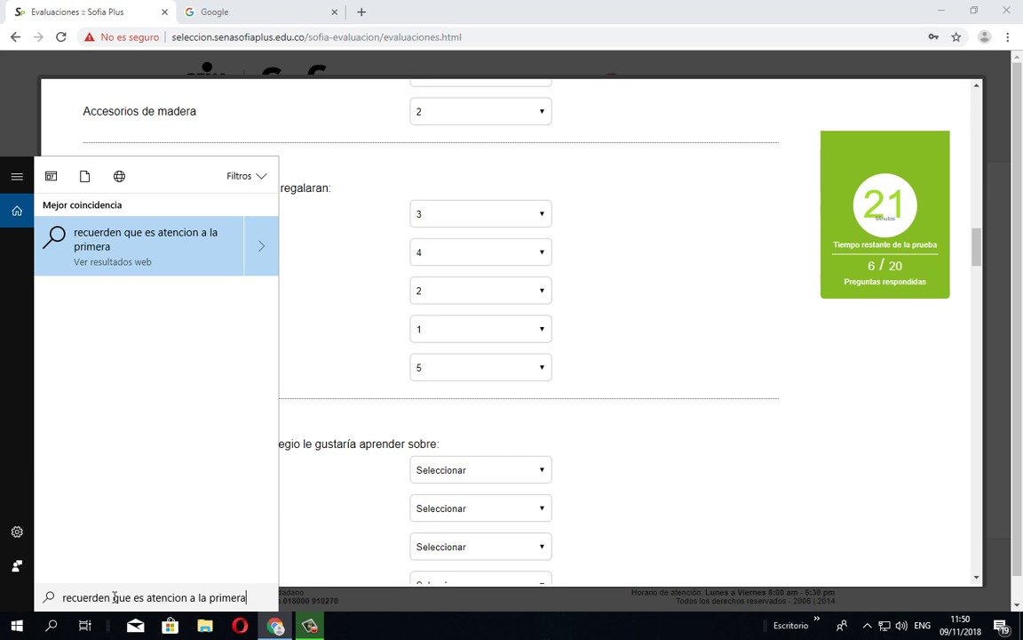
{"action": "type", "text": " infancia "}
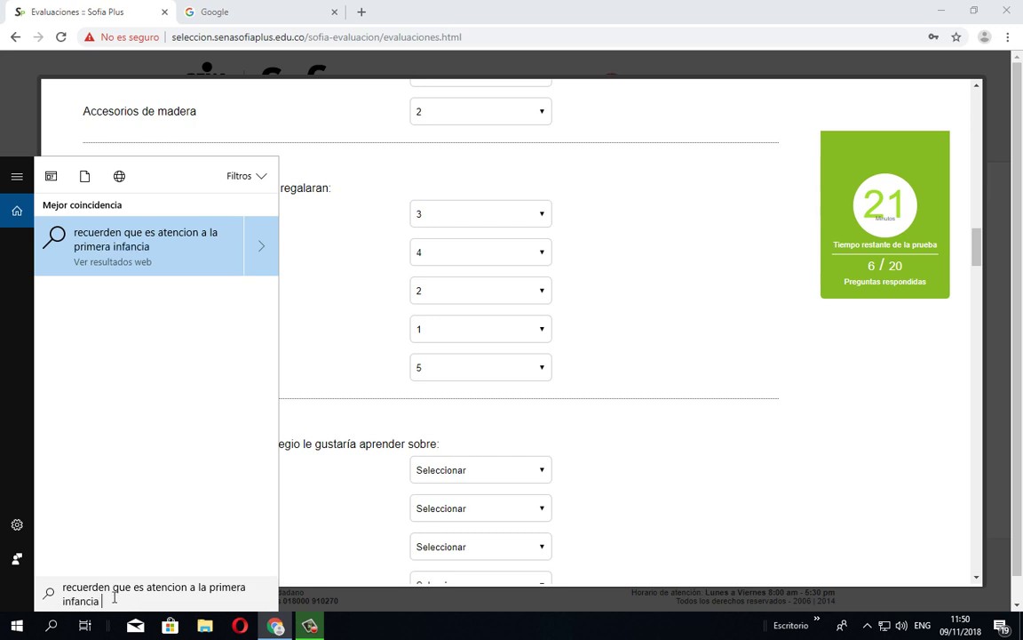
{"action": "type", "text": "XD"}
{"action": "key", "text": "Escape"}
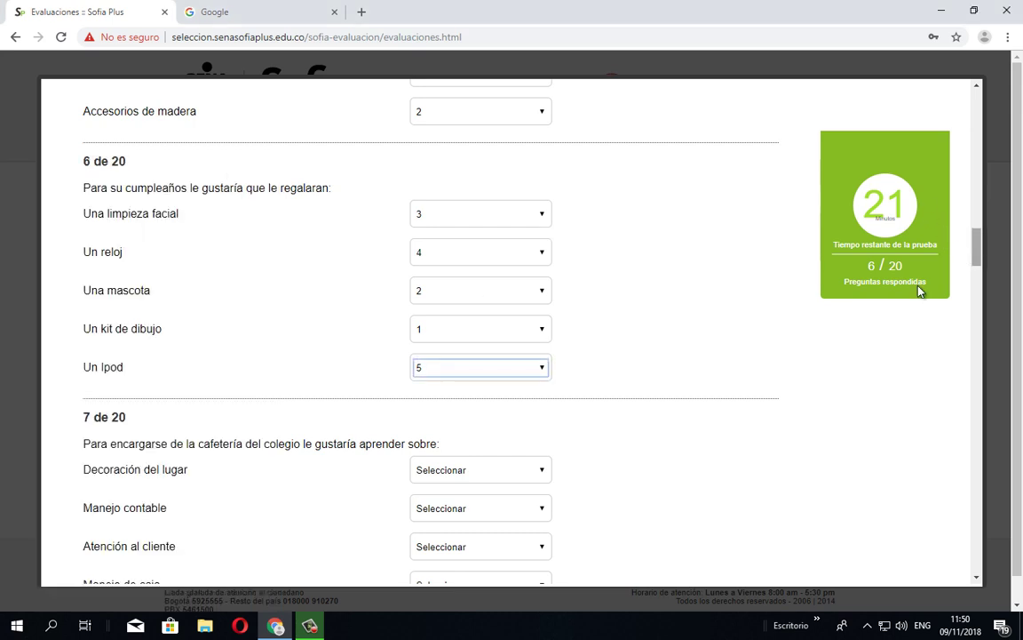
- Rank question 7: Surtido de mercancía 1, Atención al cliente 2, Manejo contable 3, Decoración del lugar 4, Manejo de caja 5
{"action": "scroll", "coordinate": [527, 329], "scroll_direction": "down", "scroll_amount": 3}
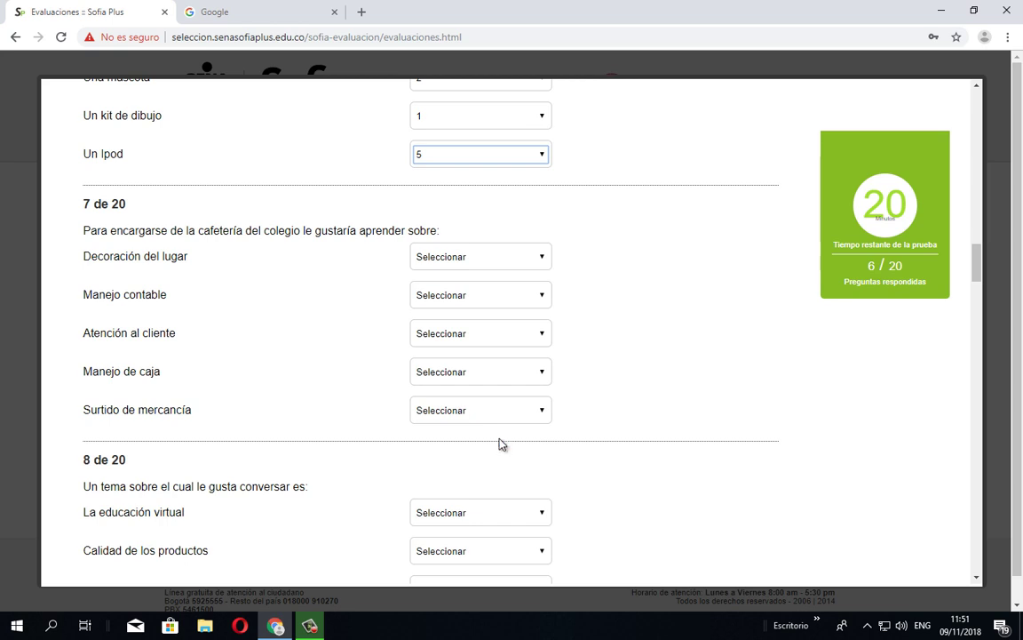
{"action": "left_click", "coordinate": [429, 411]}
{"action": "left_click", "coordinate": [428, 433]}
{"action": "left_click", "coordinate": [426, 257]}
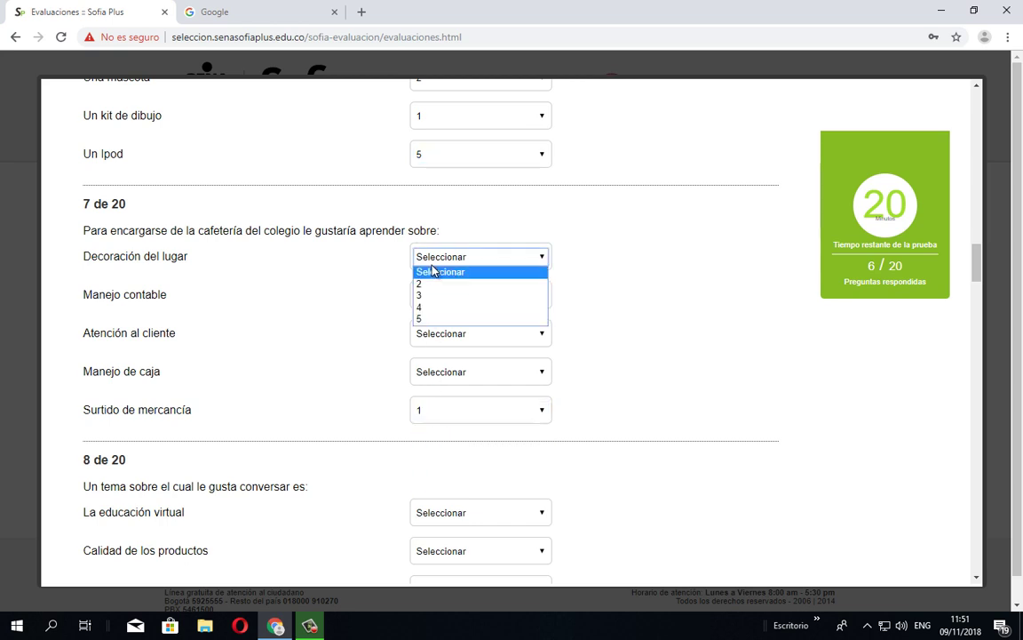
{"action": "left_click", "coordinate": [427, 307]}
{"action": "left_click", "coordinate": [430, 298]}
{"action": "left_click", "coordinate": [428, 333]}
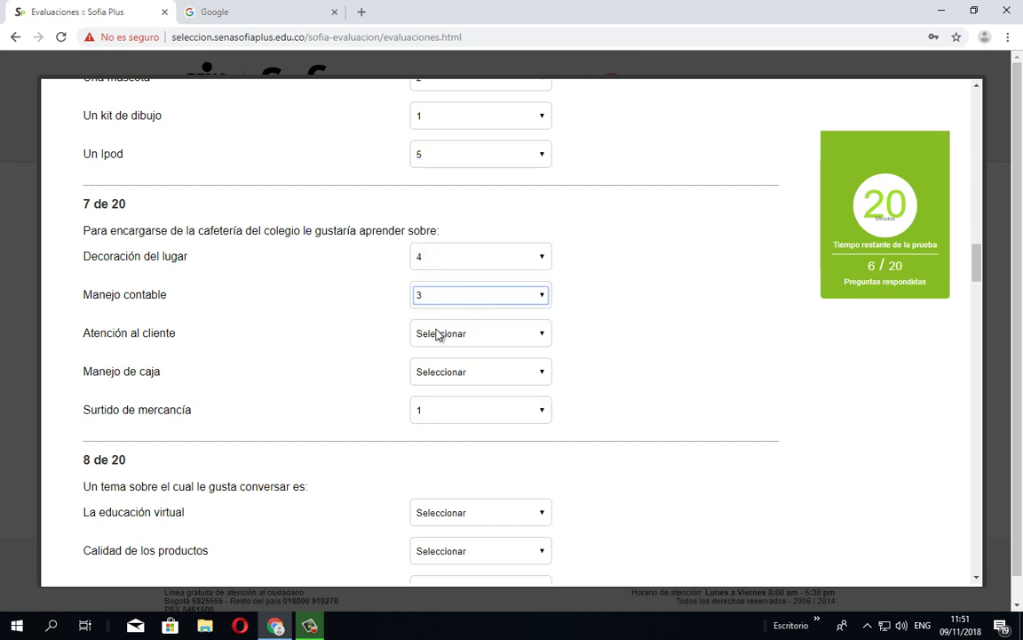
{"action": "left_click", "coordinate": [433, 333]}
{"action": "left_click", "coordinate": [428, 360]}
{"action": "left_click", "coordinate": [429, 372]}
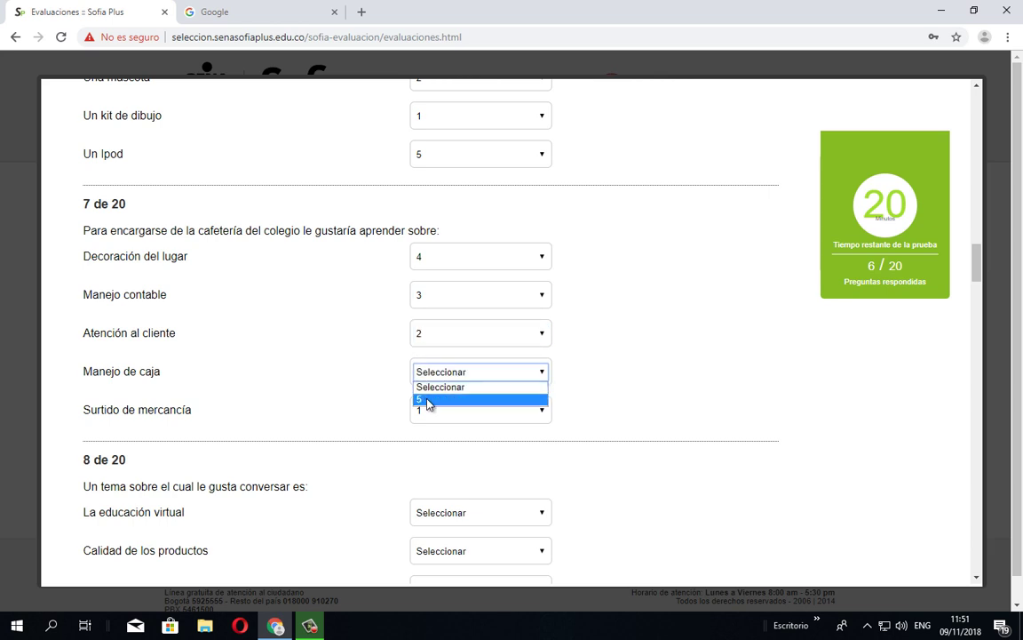
{"action": "left_click", "coordinate": [419, 399]}
- Rank question 8: La educación virtual 1, Vivienda de interés social 2, Calidad de los productos 3, Oportunidad de empleo 4, Calidad y seguridad social 5
{"action": "scroll", "coordinate": [587, 363], "scroll_direction": "down", "scroll_amount": 3}
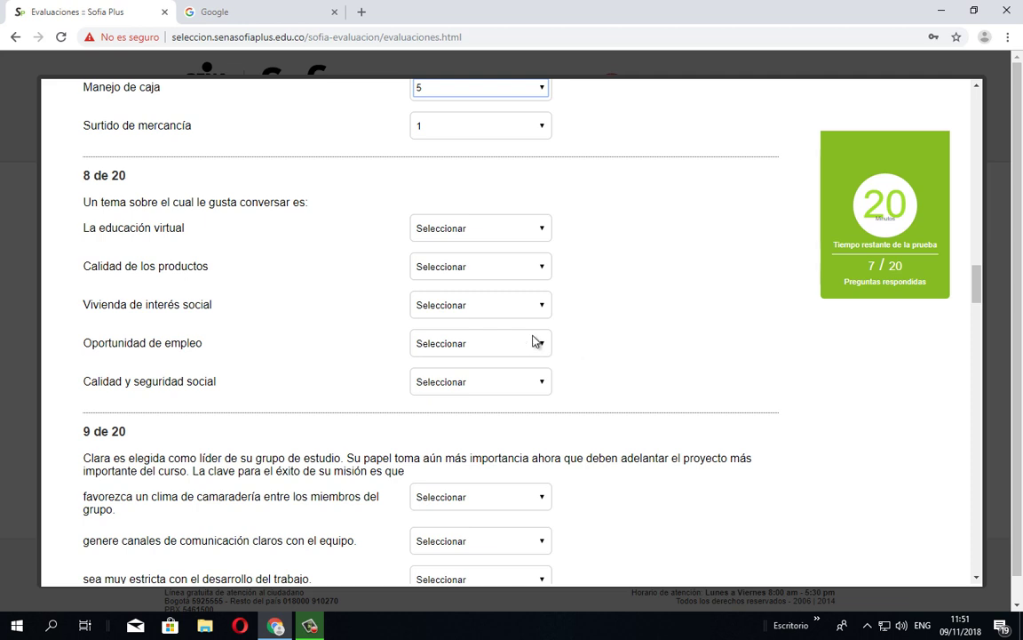
{"action": "left_click", "coordinate": [441, 227]}
{"action": "left_click", "coordinate": [434, 253]}
{"action": "left_click", "coordinate": [451, 269]}
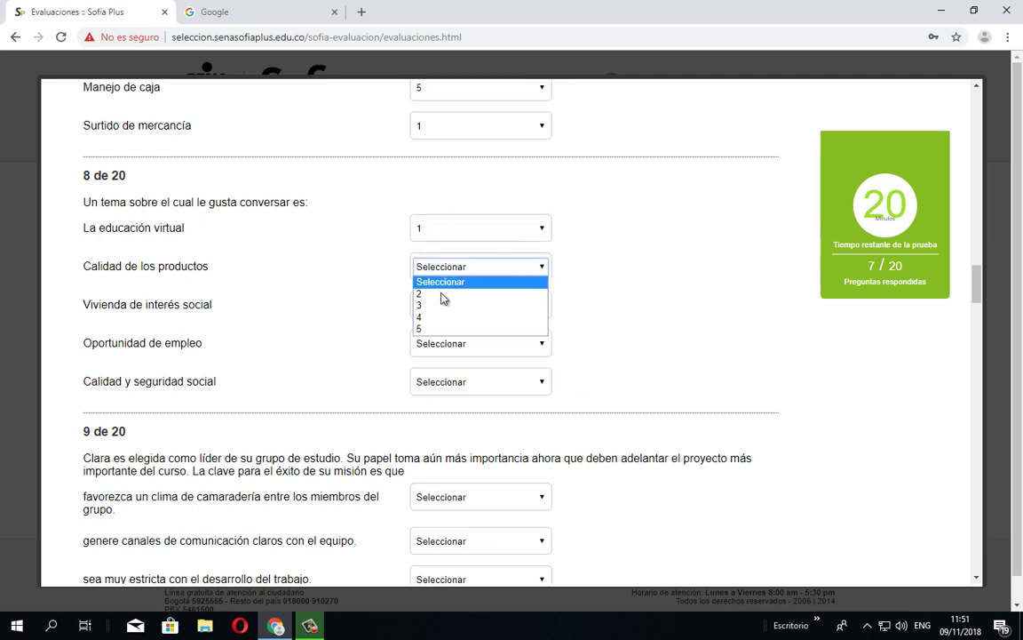
{"action": "left_click", "coordinate": [437, 307]}
{"action": "left_click", "coordinate": [435, 305]}
{"action": "left_click", "coordinate": [424, 336]}
{"action": "left_click", "coordinate": [422, 348]}
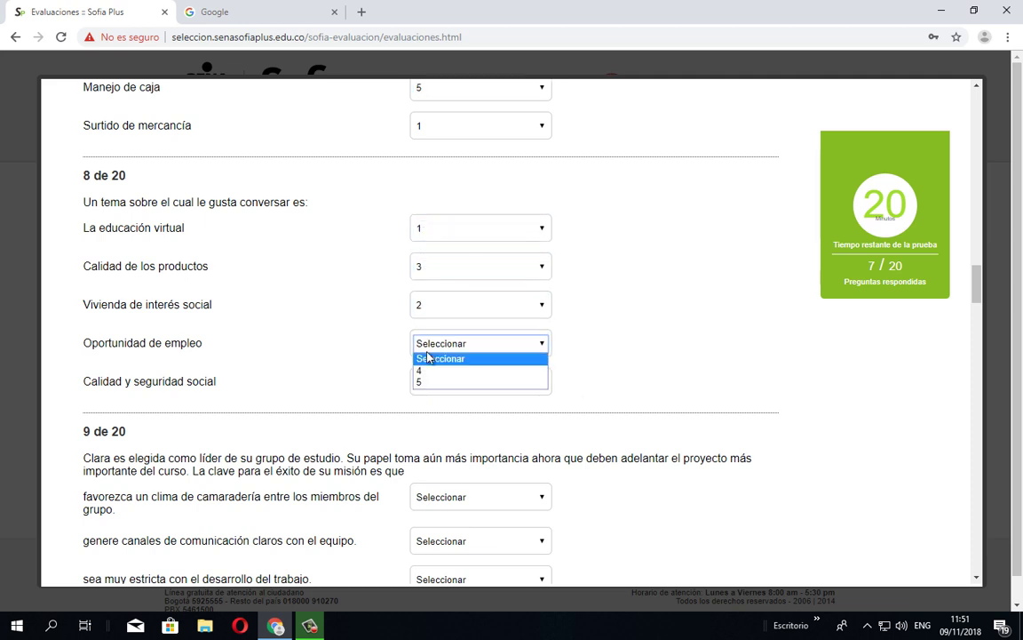
{"action": "left_click", "coordinate": [423, 370]}
{"action": "left_click", "coordinate": [423, 382]}
{"action": "left_click", "coordinate": [423, 392]}
{"action": "key", "text": "5"}
- Rank question 9: asigne tareas puntuales 1, genere canales de comunicación 2, clima de camaradería 3, muy estricta 4, conozca las fortalezas 5
{"action": "scroll", "coordinate": [644, 316], "scroll_direction": "down", "scroll_amount": 3}
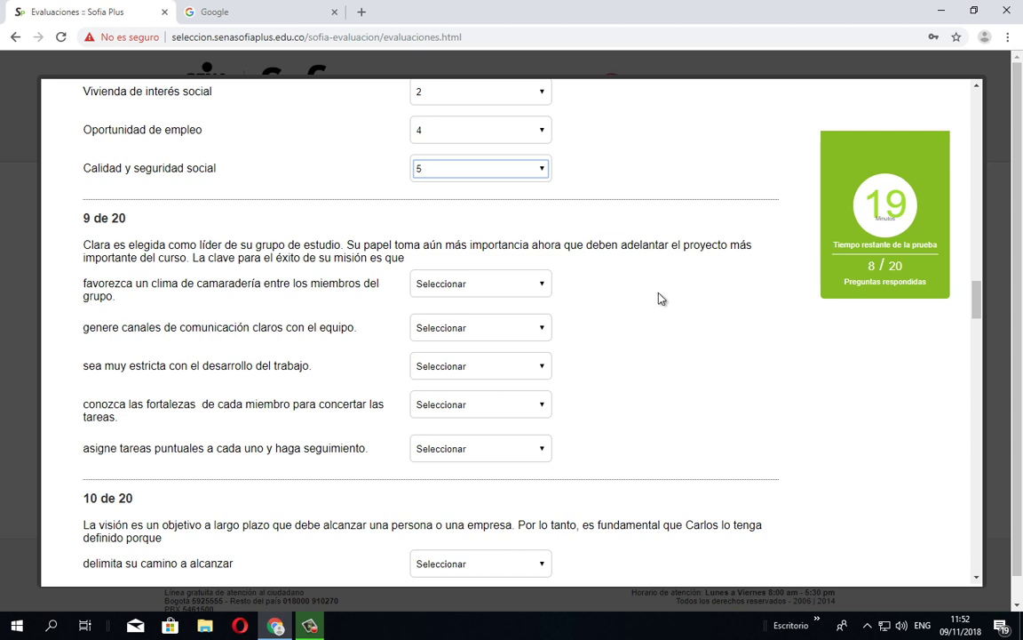
{"action": "left_click", "coordinate": [453, 449]}
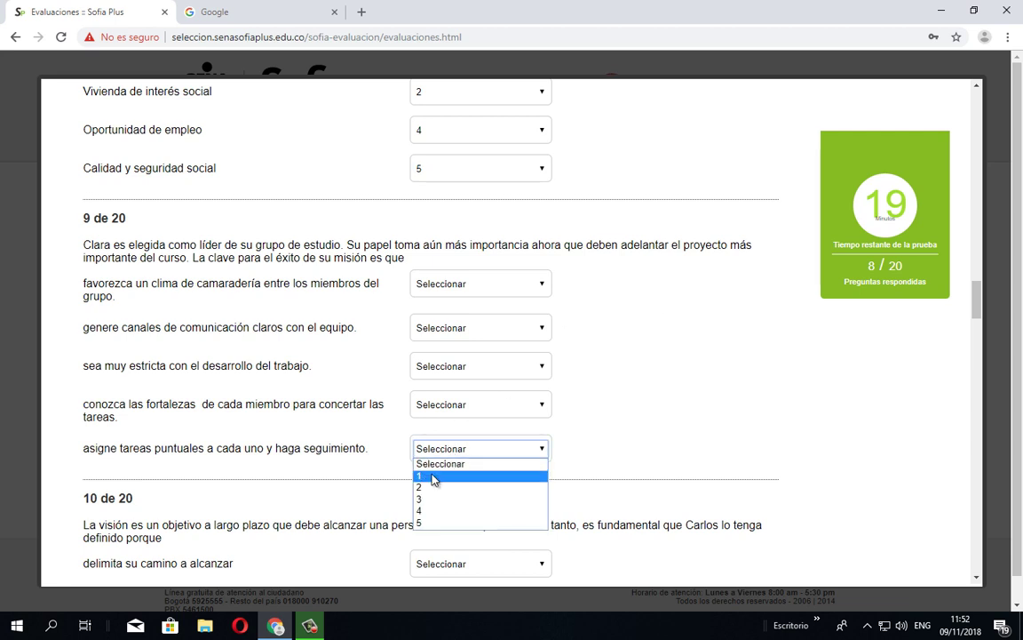
{"action": "left_click", "coordinate": [432, 480]}
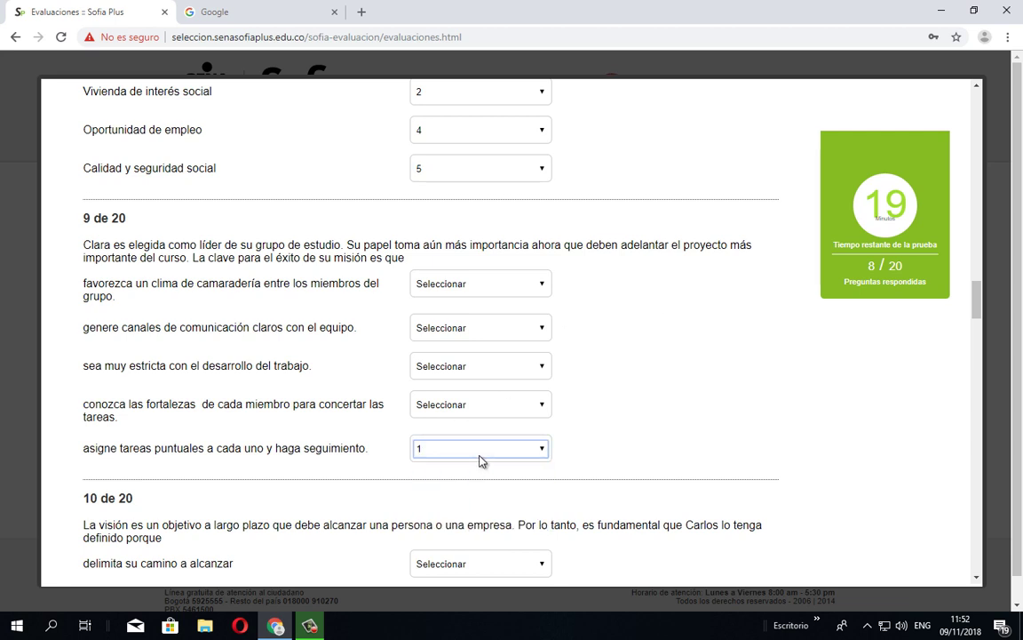
{"action": "left_click", "coordinate": [438, 329]}
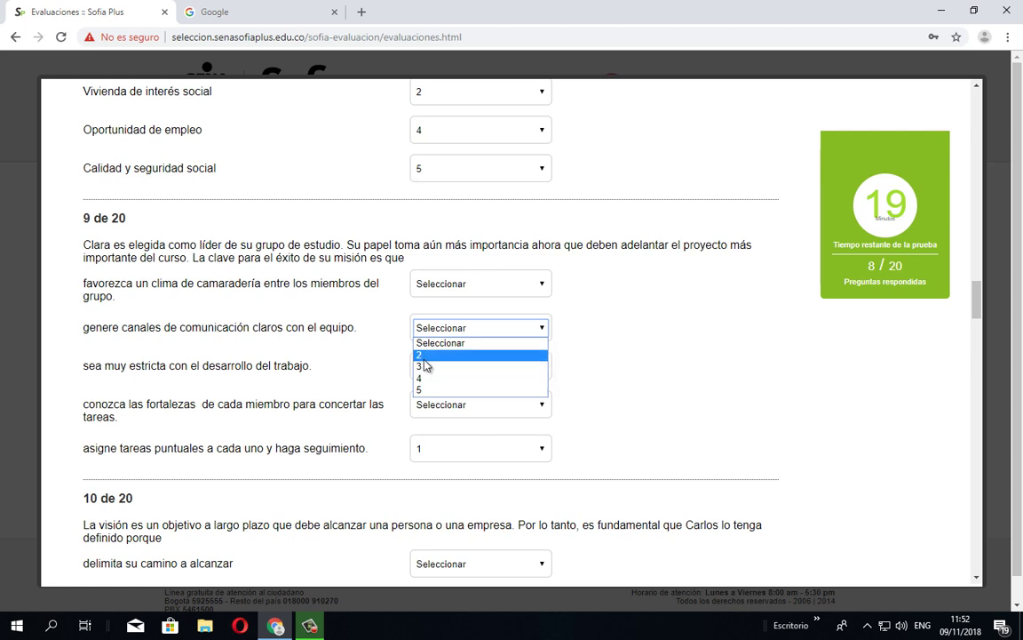
{"action": "left_click", "coordinate": [441, 365]}
{"action": "left_click", "coordinate": [439, 283]}
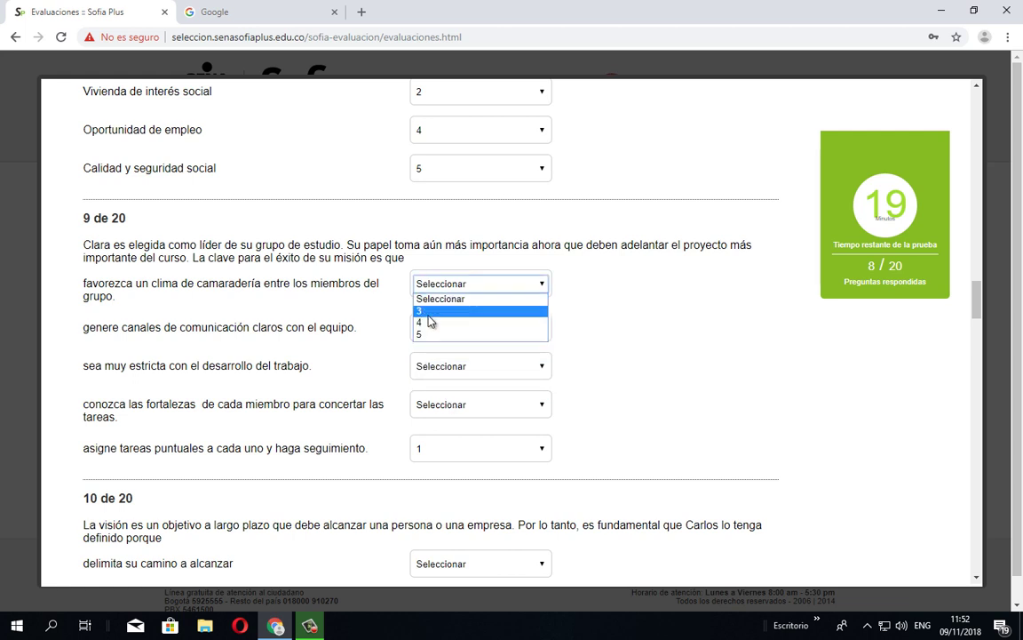
{"action": "left_click", "coordinate": [432, 333]}
{"action": "left_click", "coordinate": [432, 377]}
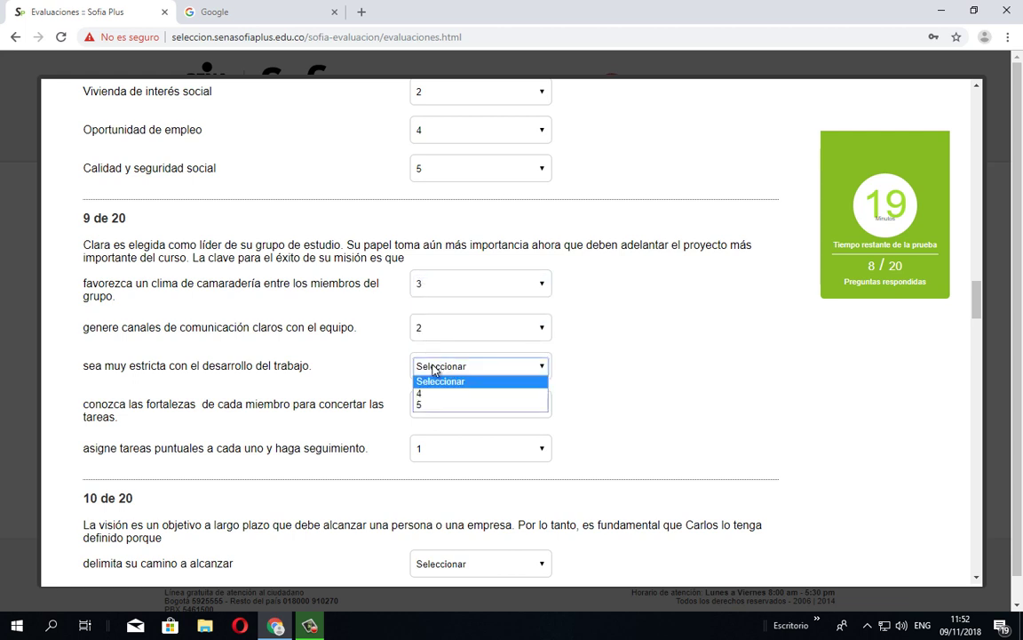
{"action": "left_click", "coordinate": [425, 398]}
{"action": "left_click", "coordinate": [422, 406]}
{"action": "left_click", "coordinate": [424, 430]}
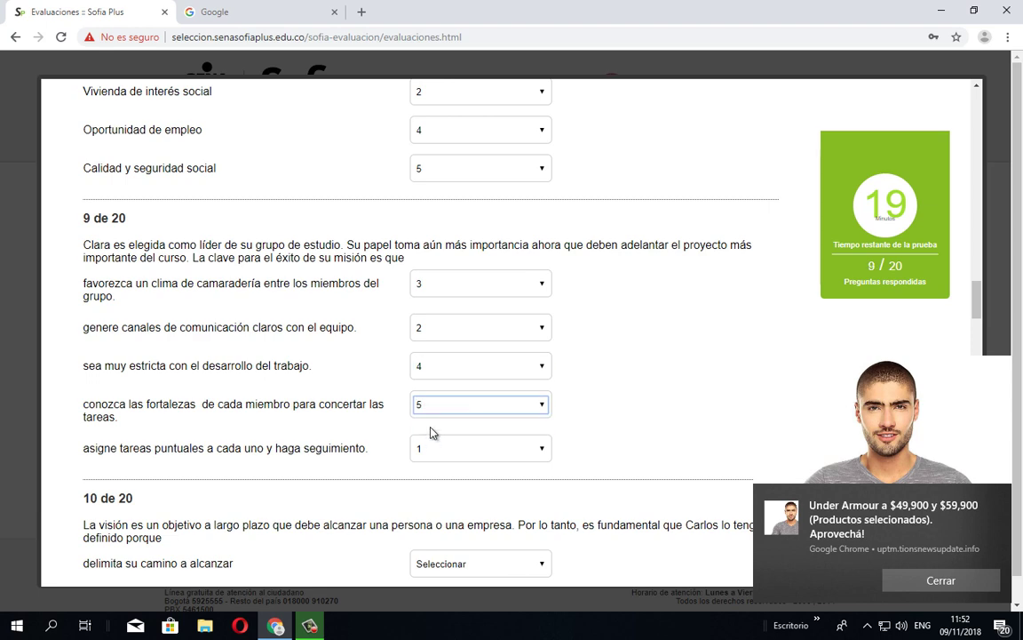
- Dismiss the series of Chrome advertising notifications covering the test near question 10
{"action": "scroll", "coordinate": [610, 364], "scroll_direction": "down", "scroll_amount": 2}
{"action": "scroll", "coordinate": [610, 364], "scroll_direction": "down", "scroll_amount": 1}
{"action": "left_click", "coordinate": [903, 454]}
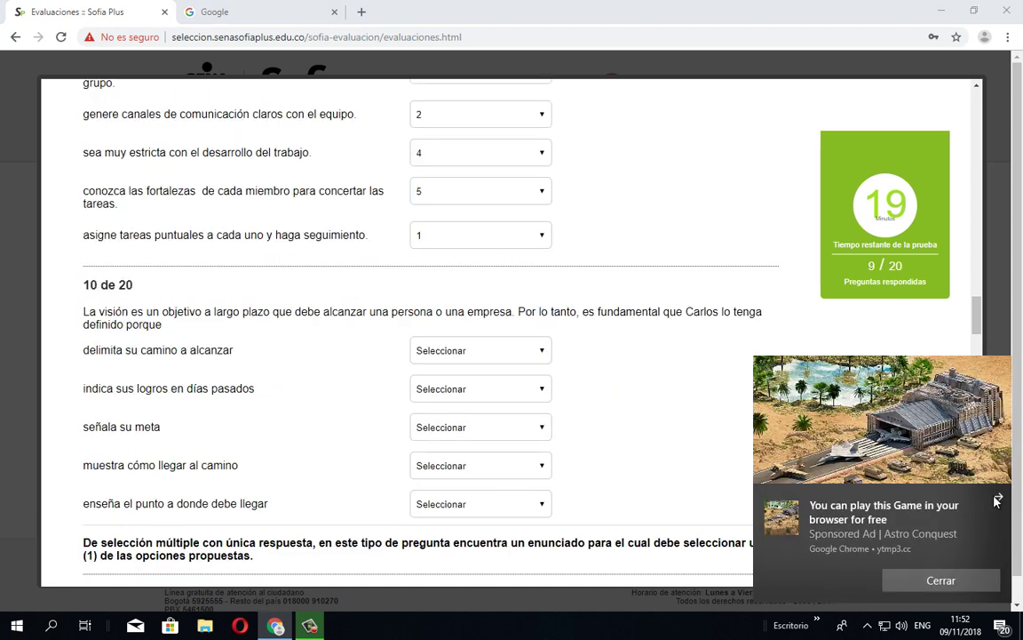
{"action": "left_click_drag", "start_coordinate": [904, 502], "coordinate": [995, 502]}
{"action": "scroll", "coordinate": [608, 343], "scroll_direction": "down", "scroll_amount": 1}
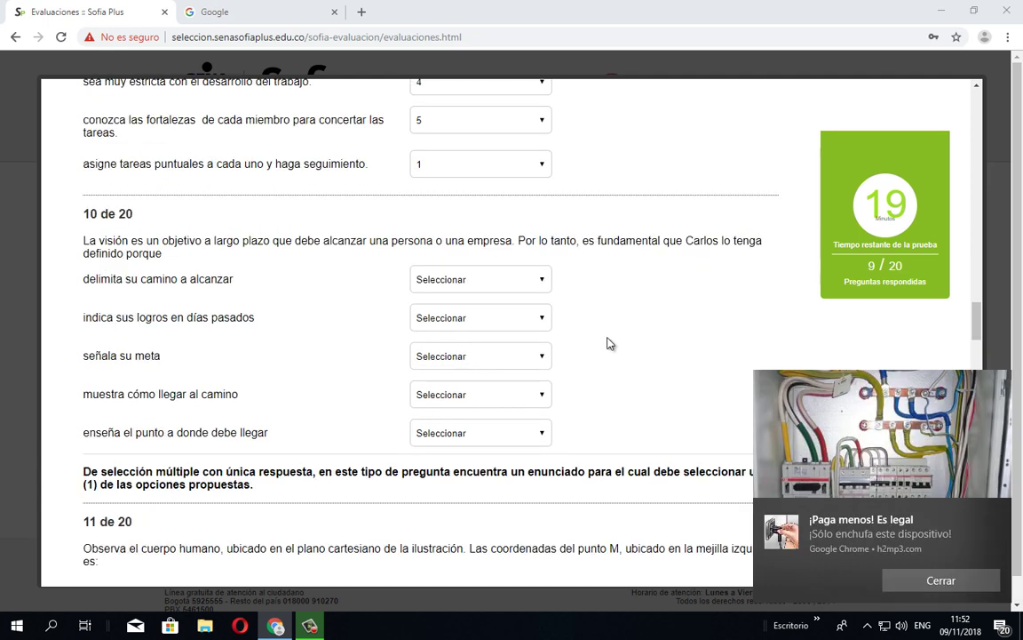
{"action": "left_click", "coordinate": [998, 510]}
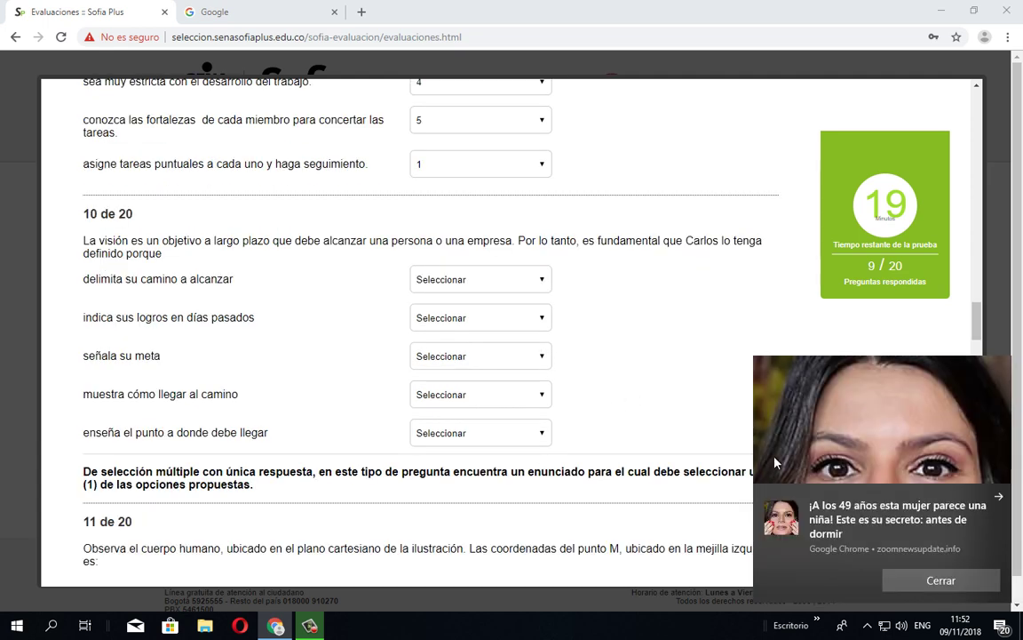
{"action": "left_click", "coordinate": [999, 502]}
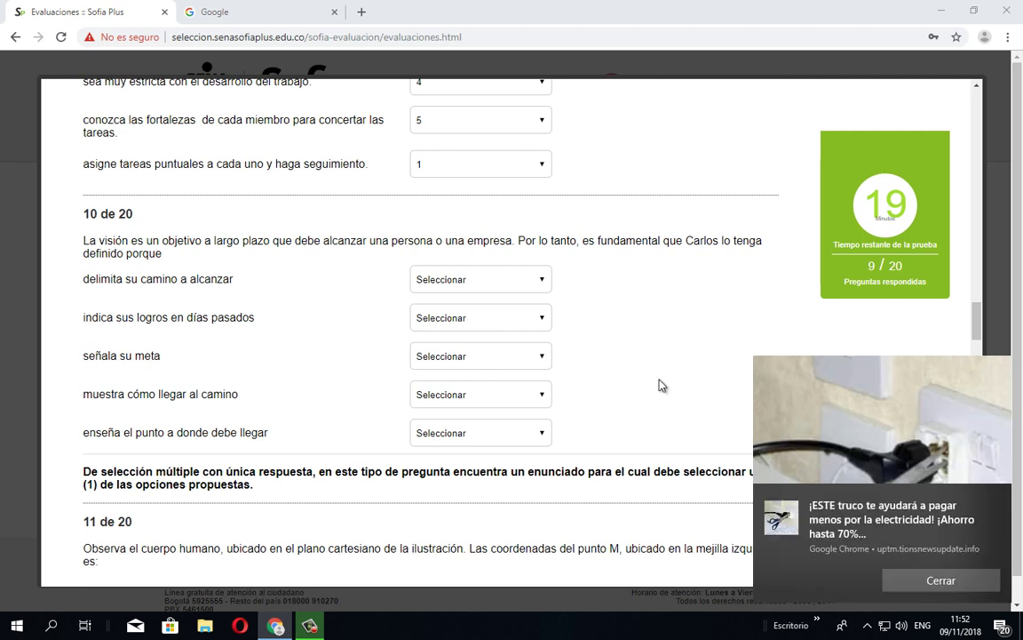
{"action": "left_click", "coordinate": [998, 496]}
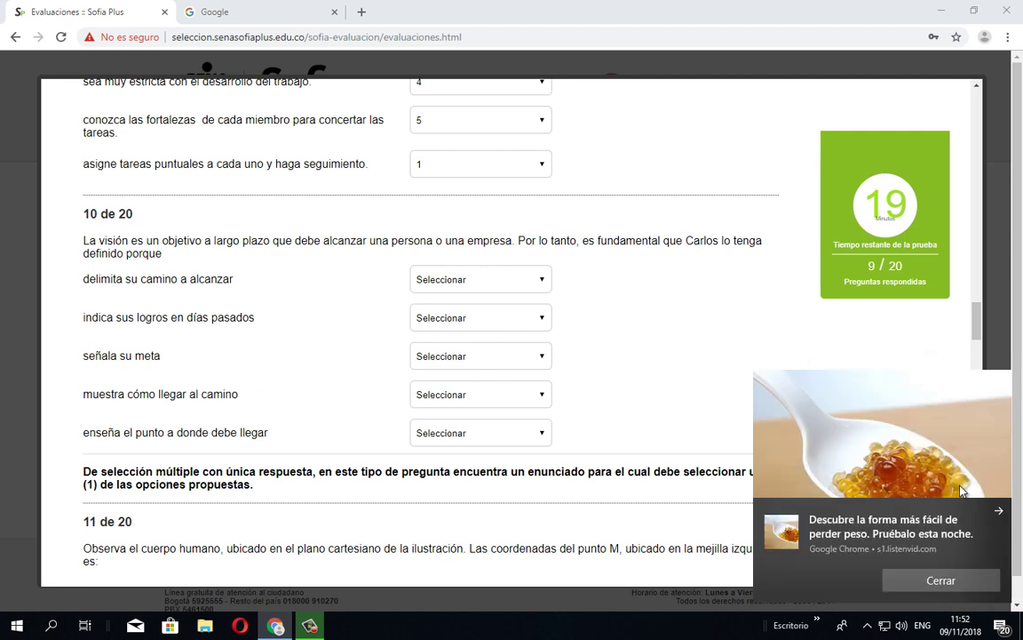
{"action": "left_click", "coordinate": [1000, 513]}
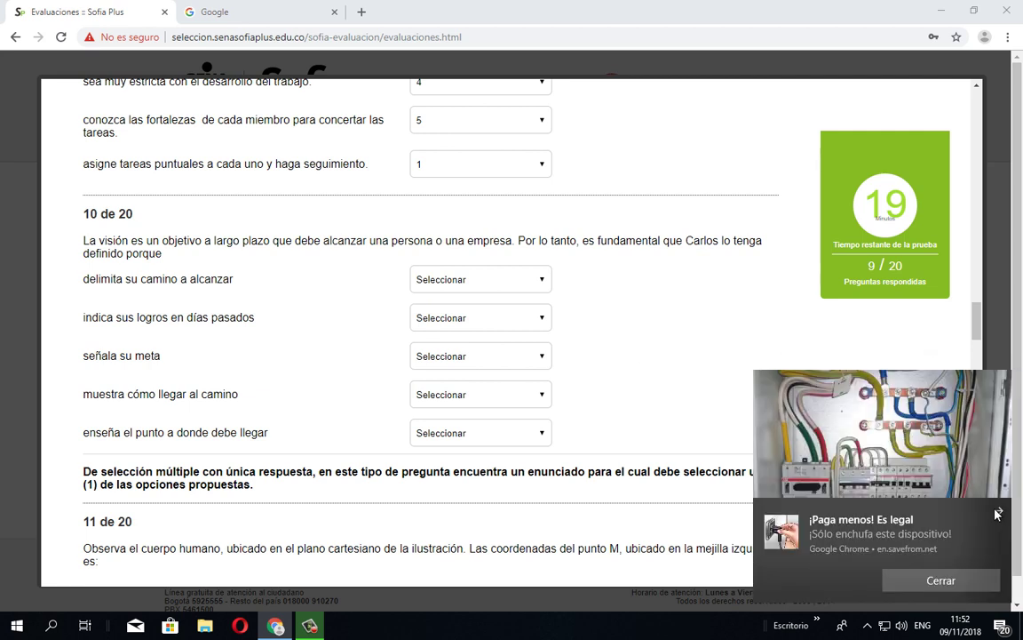
{"action": "left_click", "coordinate": [995, 514]}
{"action": "left_click", "coordinate": [999, 513]}
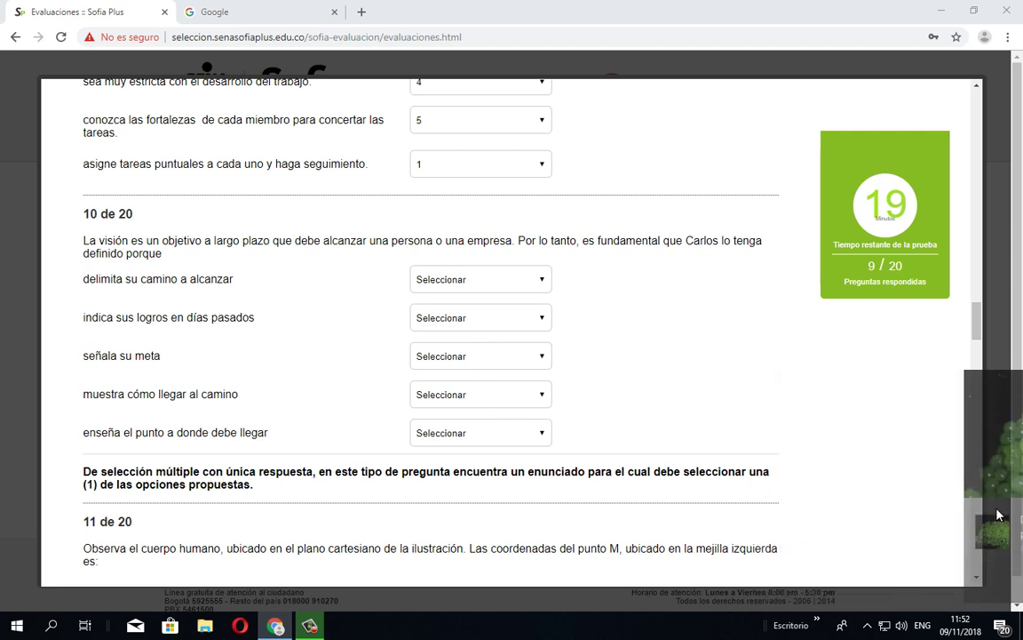
{"action": "left_click", "coordinate": [998, 514]}
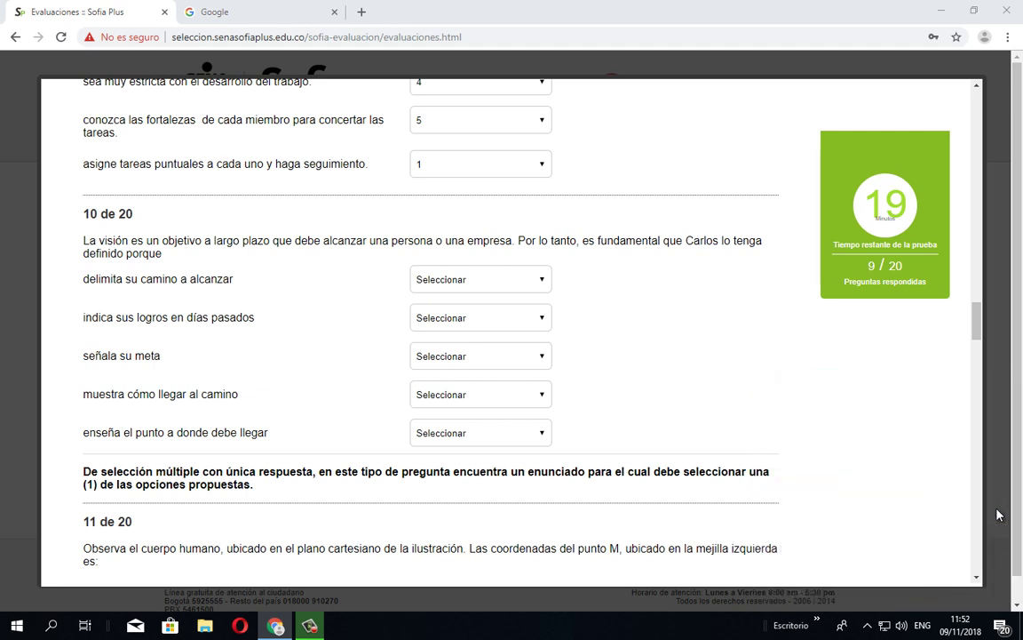
{"action": "left_click", "coordinate": [999, 526]}
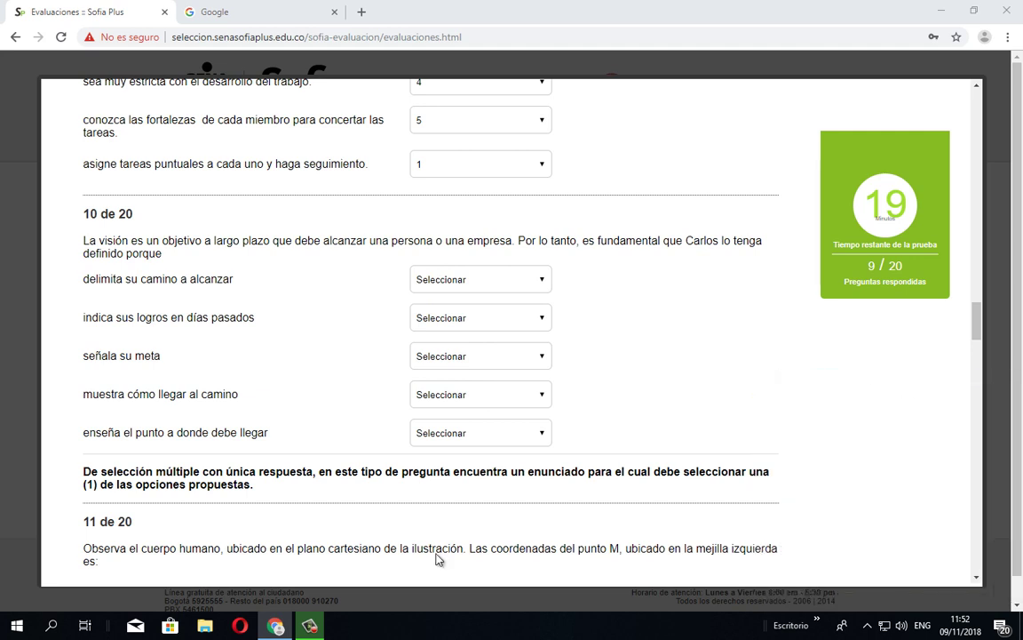
{"action": "left_click", "coordinate": [53, 626]}
{"action": "type", "text": "hp"}
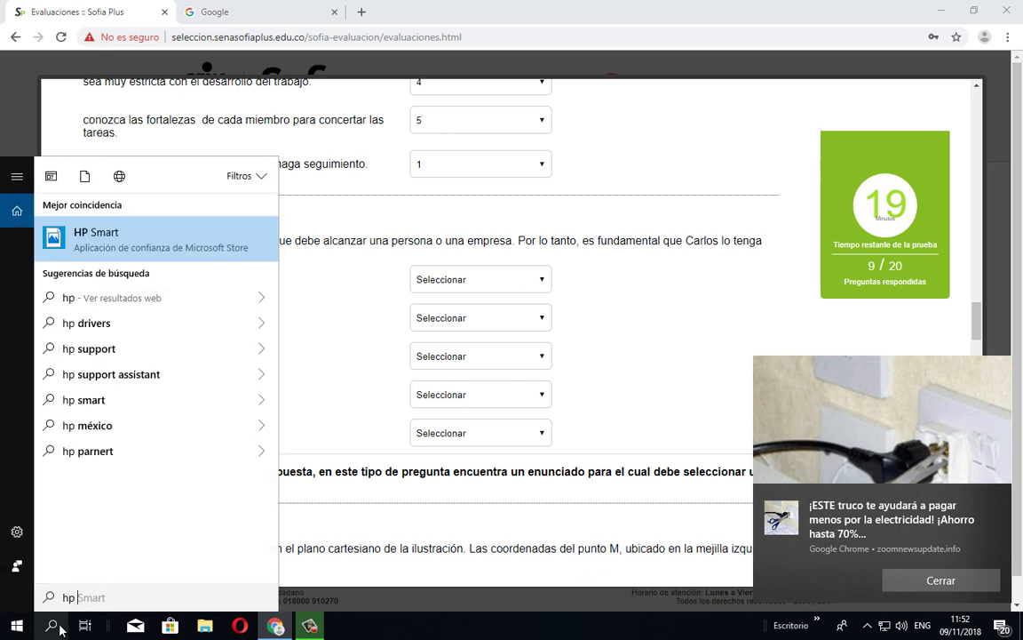
{"action": "type", "text": " pc de mierda  e"}
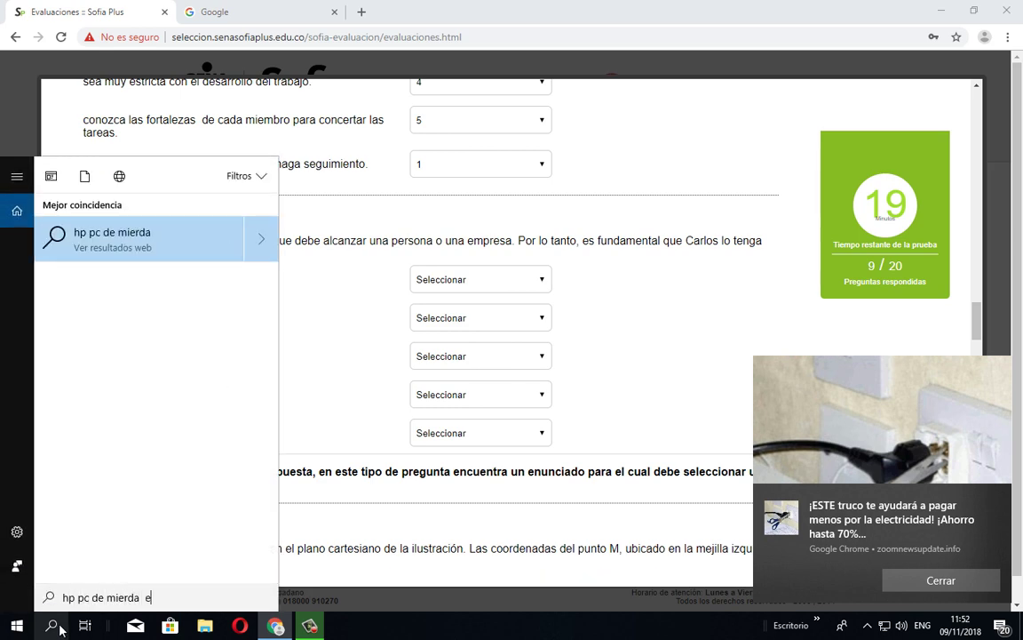
{"action": "type", "text": "l mio esta o"}
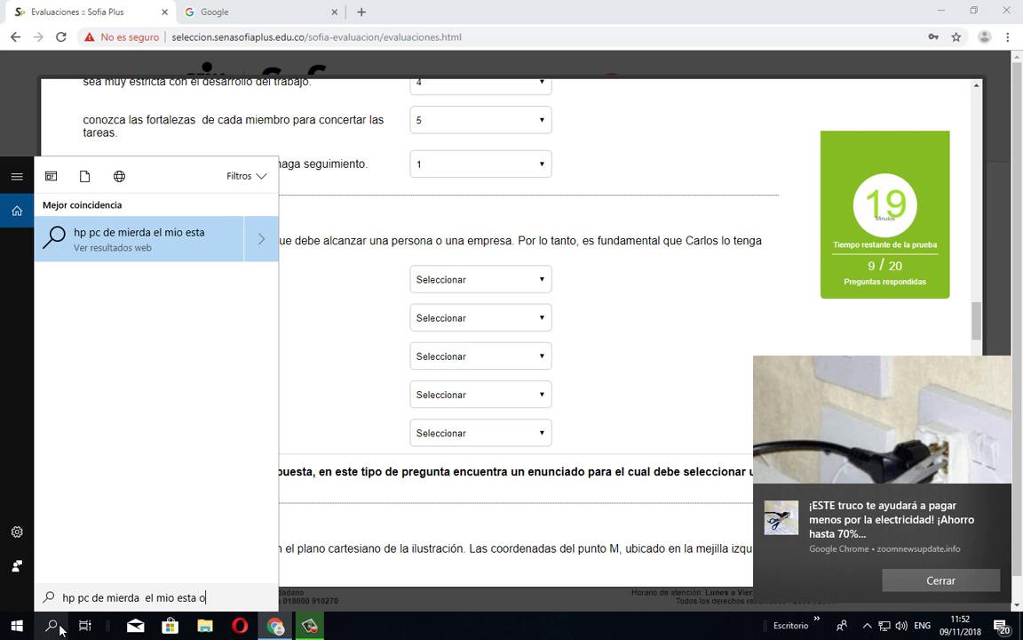
{"action": "type", "text": "cupado xd"}
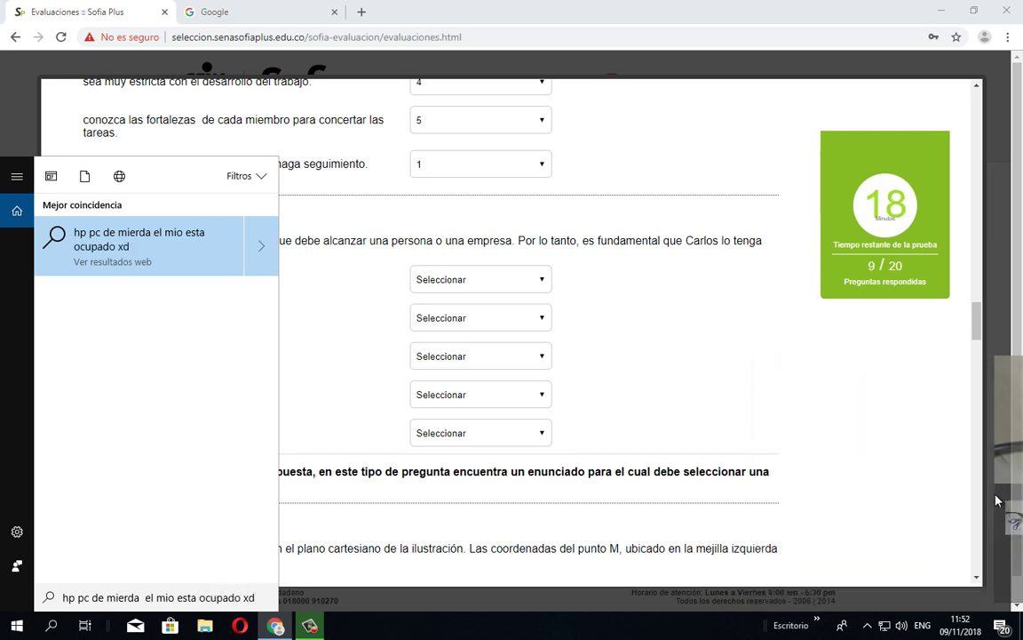
{"action": "key", "text": "Escape"}
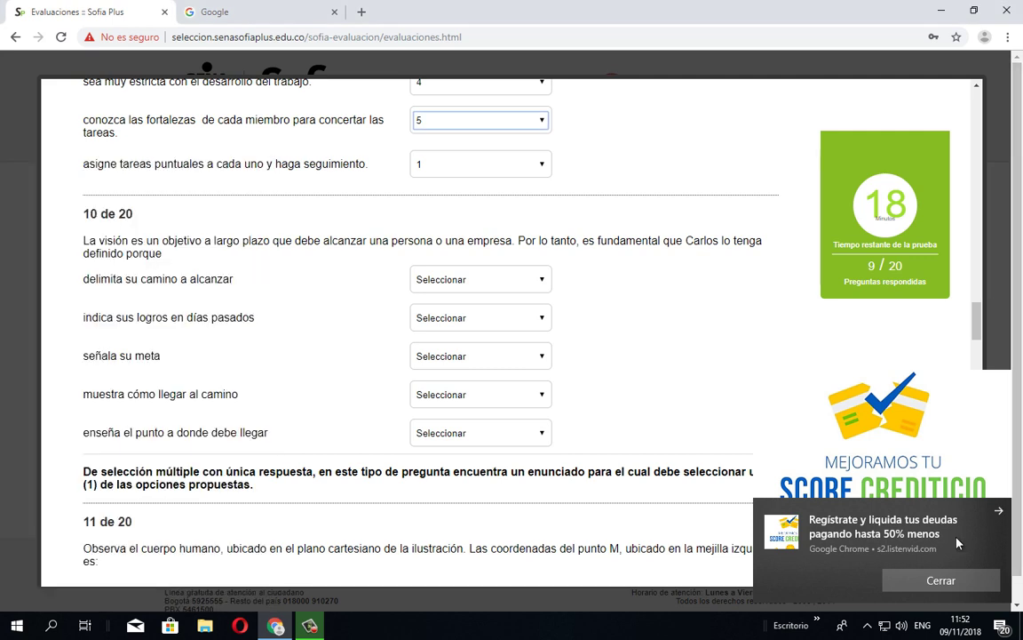
- Dismiss the debt-relief and cash-loan advertising notifications covering the test
{"action": "left_click", "coordinate": [999, 511]}
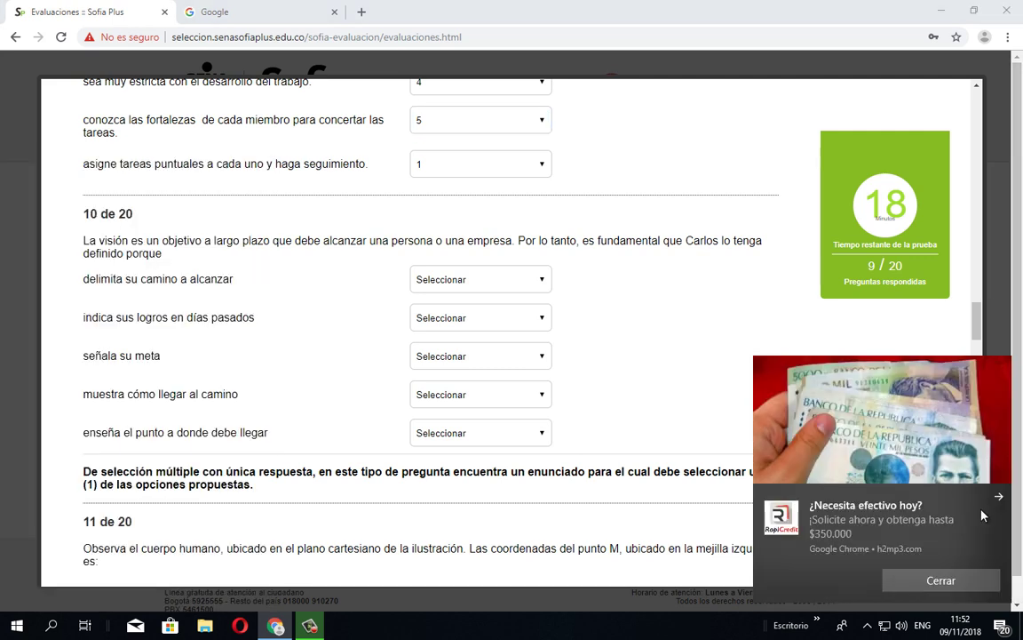
{"action": "left_click", "coordinate": [998, 497]}
{"action": "left_click", "coordinate": [1000, 499]}
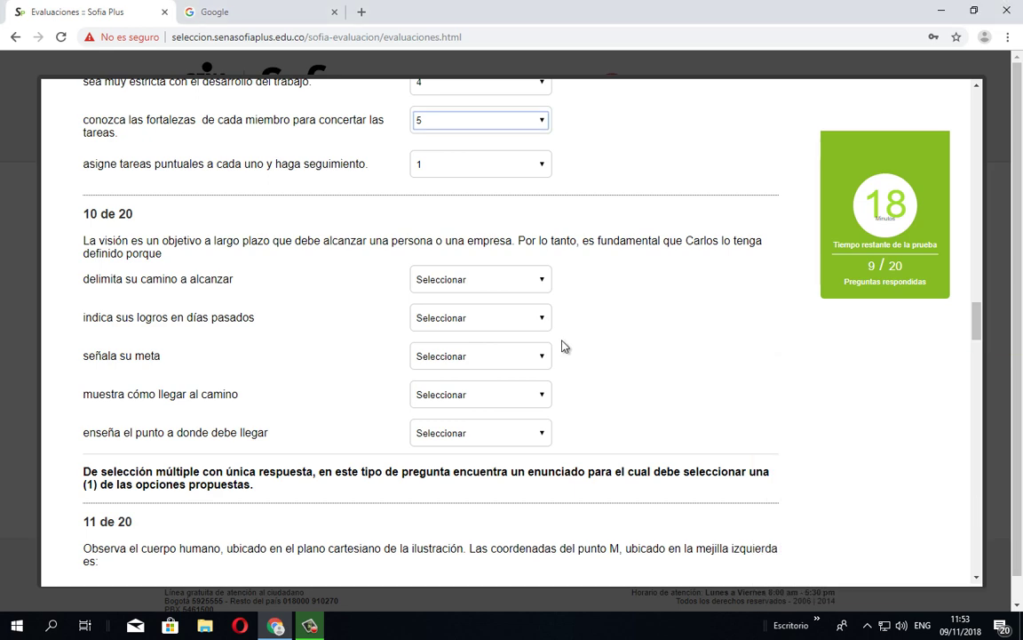
- Rank question 10: enseña el punto 1, delimita su camino 2, indica sus logros 3, señala su meta 4, muestra cómo llegar 5
{"action": "scroll", "coordinate": [400, 286], "scroll_direction": "down", "scroll_amount": 1}
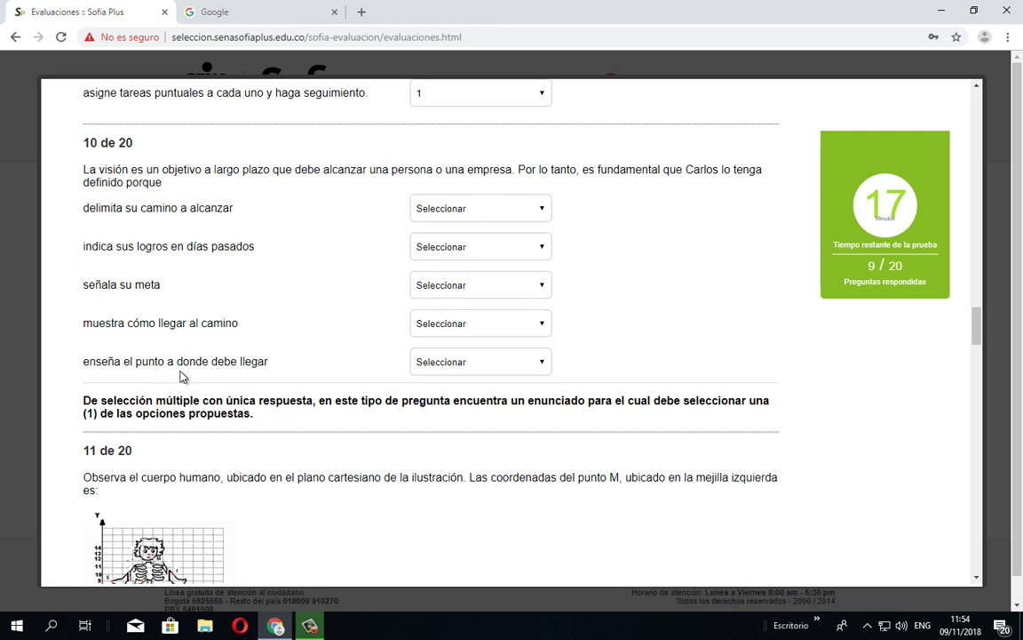
{"action": "left_click", "coordinate": [484, 366]}
{"action": "left_click", "coordinate": [443, 395]}
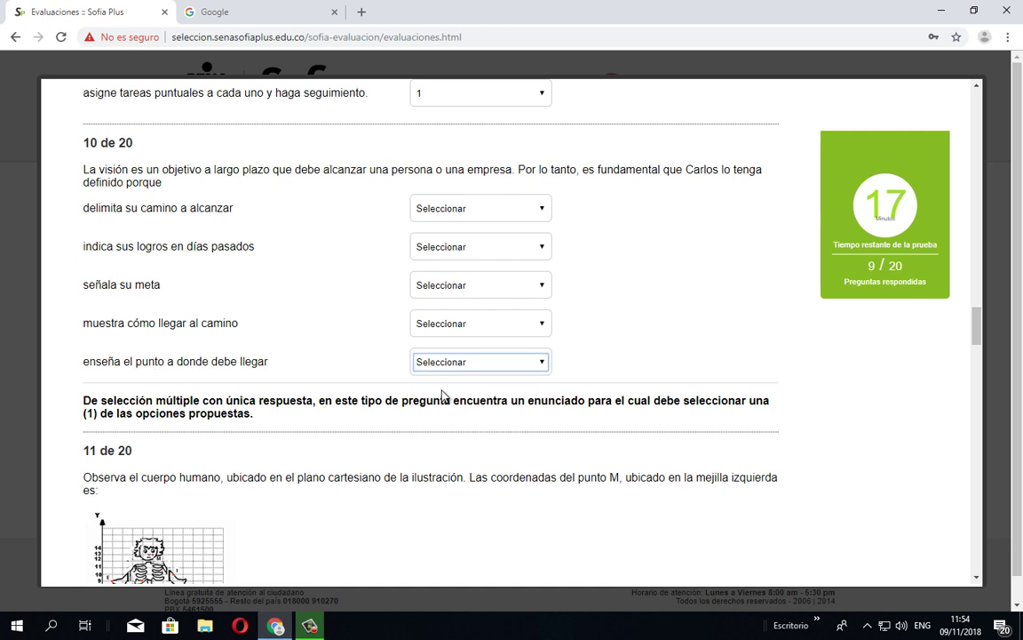
{"action": "left_click", "coordinate": [460, 246]}
{"action": "left_click", "coordinate": [440, 293]}
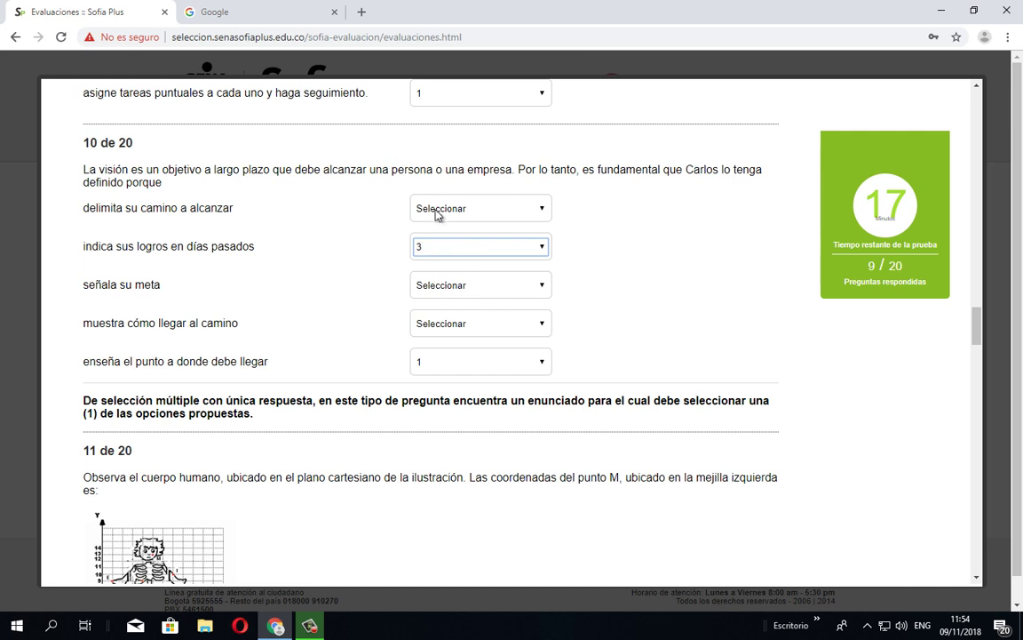
{"action": "left_click", "coordinate": [436, 210]}
{"action": "left_click", "coordinate": [424, 235]}
{"action": "left_click", "coordinate": [428, 285]}
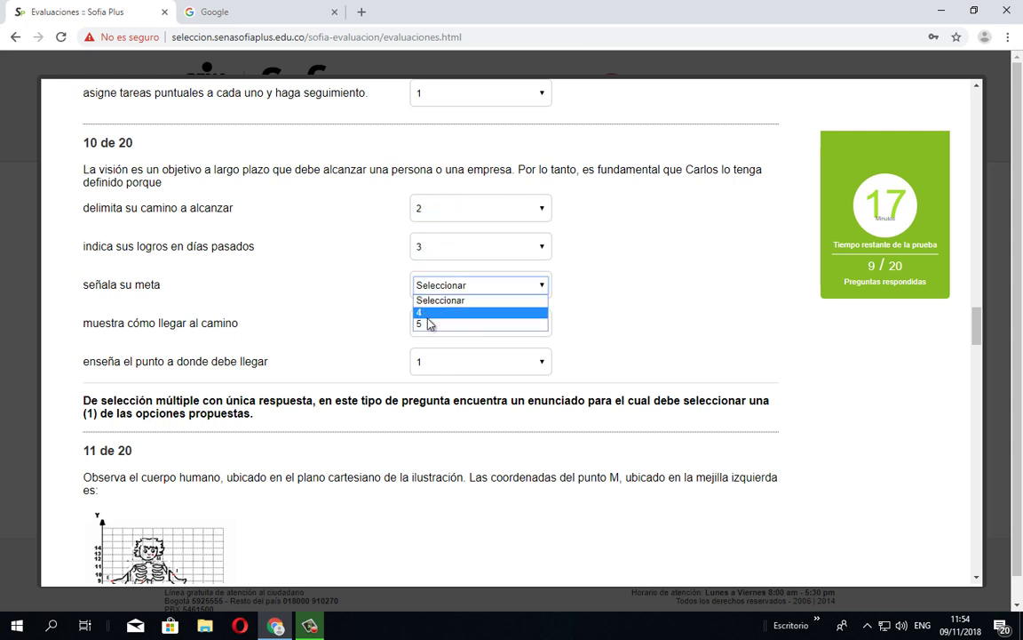
{"action": "left_click", "coordinate": [428, 315]}
{"action": "left_click", "coordinate": [431, 324]}
{"action": "left_click", "coordinate": [430, 350]}
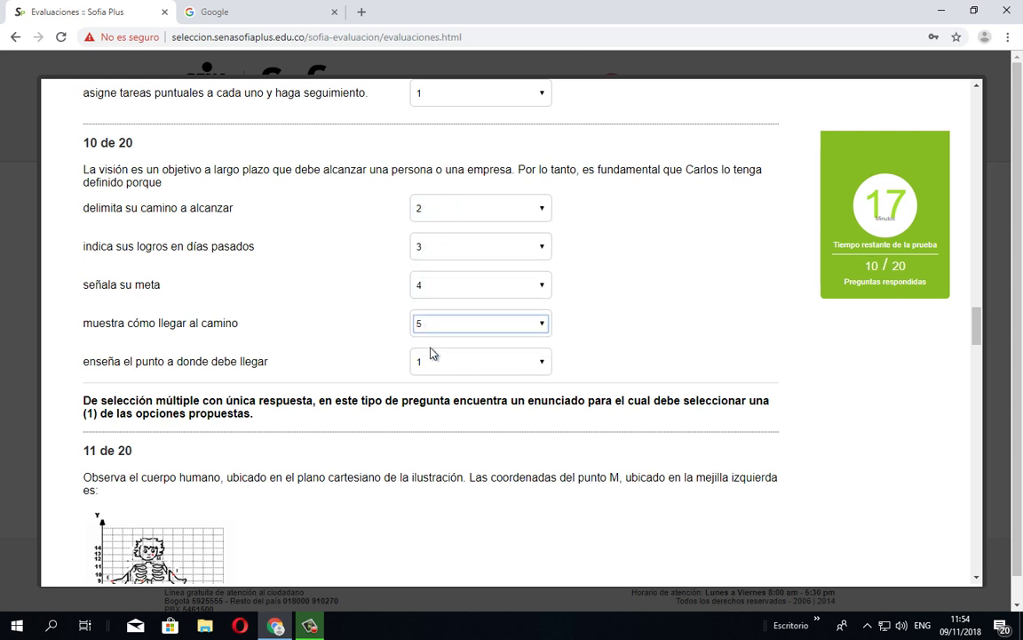
{"action": "left_click", "coordinate": [51, 627]}
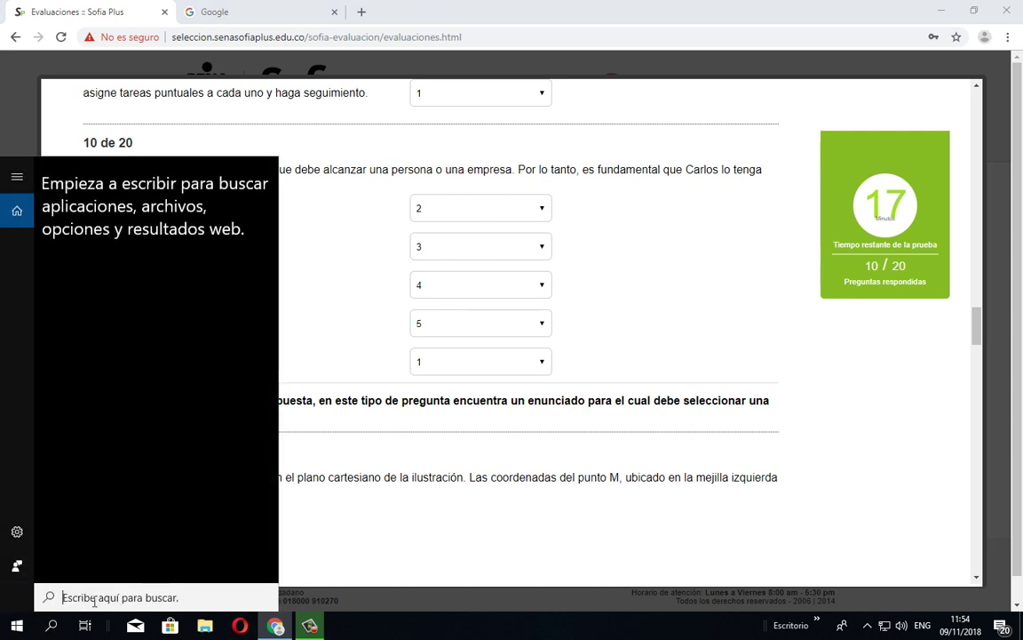
{"action": "type", "text": "es un punt"}
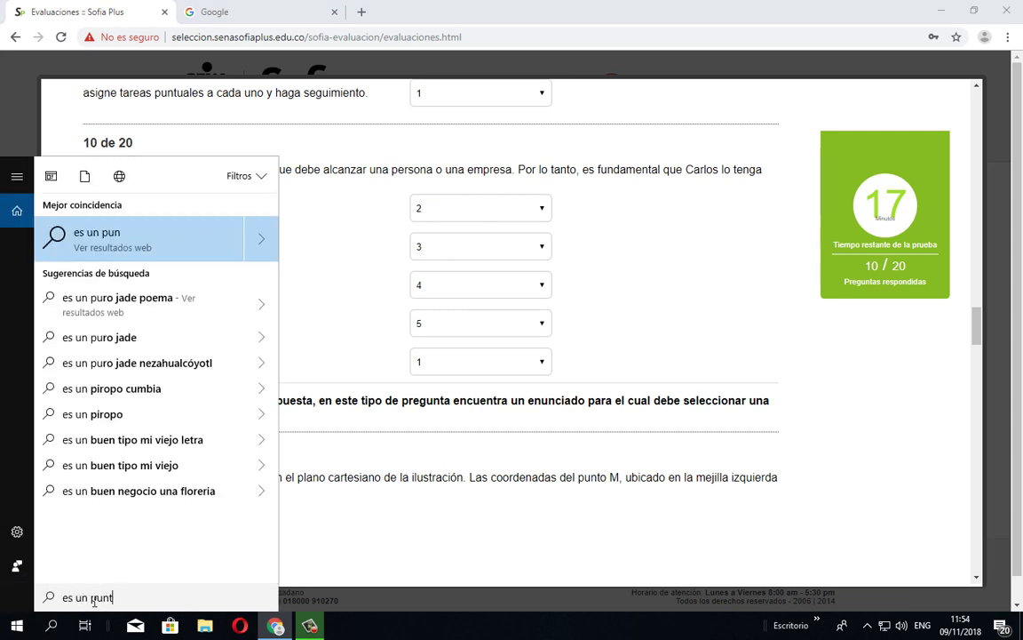
{"action": "type", "text": "o referente "}
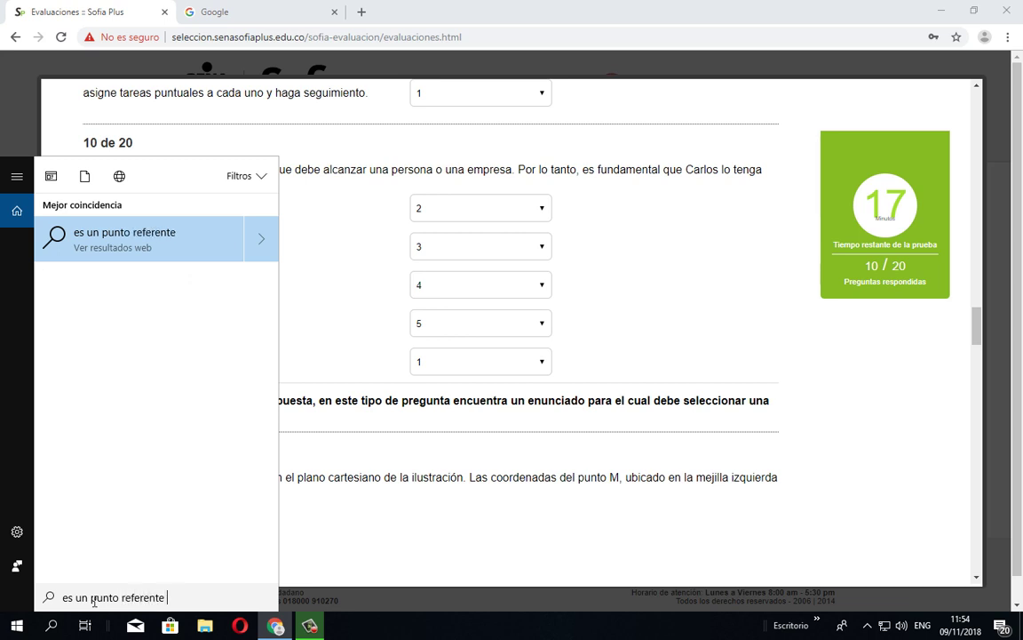
{"action": "type", "text": " y se pouede y d"}
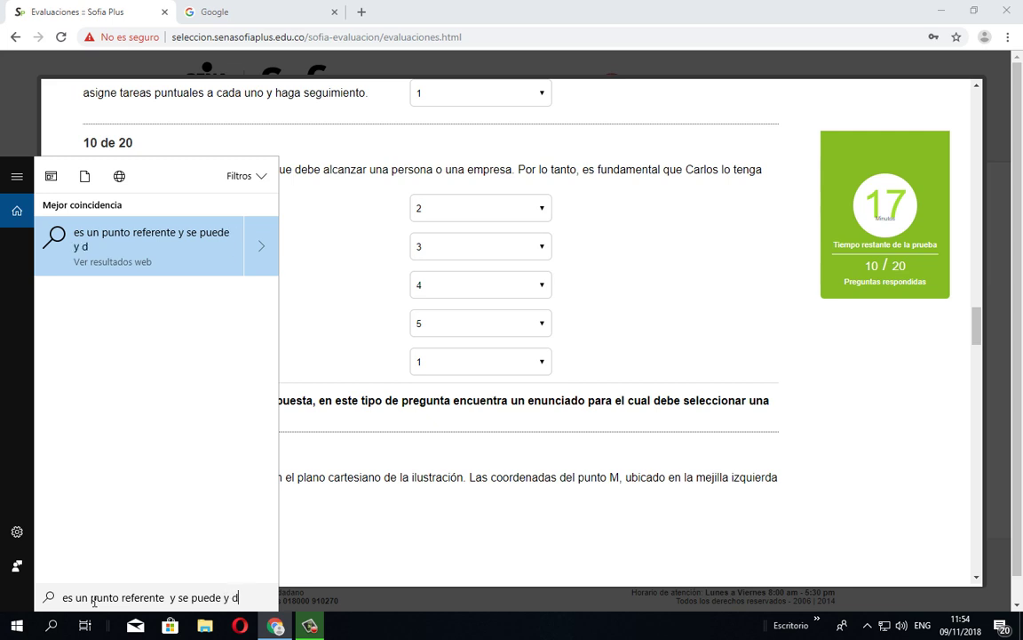
{"action": "type", "text": "ebe llegar"}
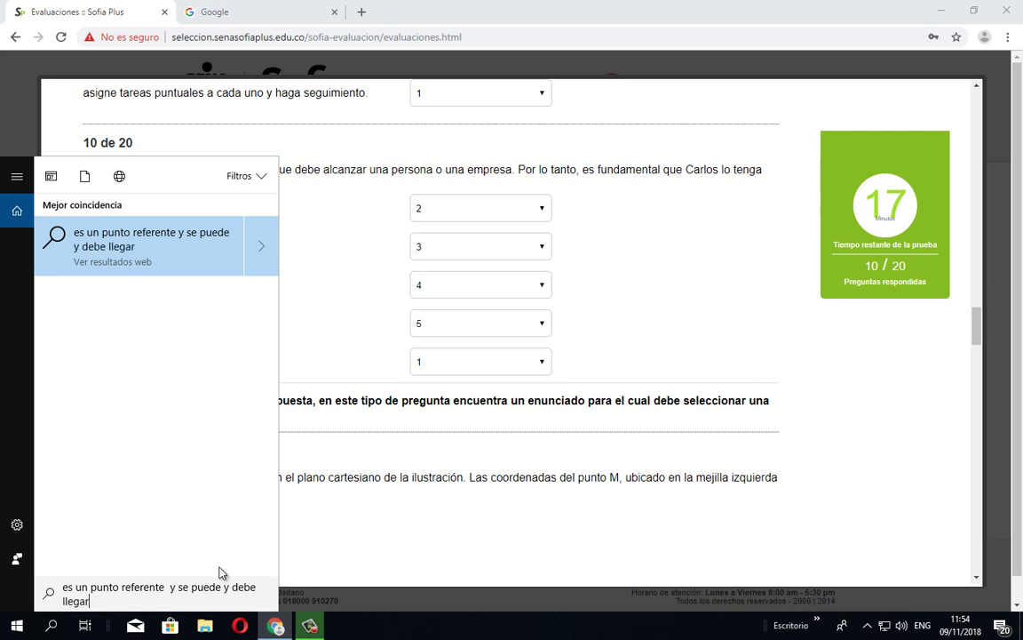
{"action": "left_click", "coordinate": [471, 326]}
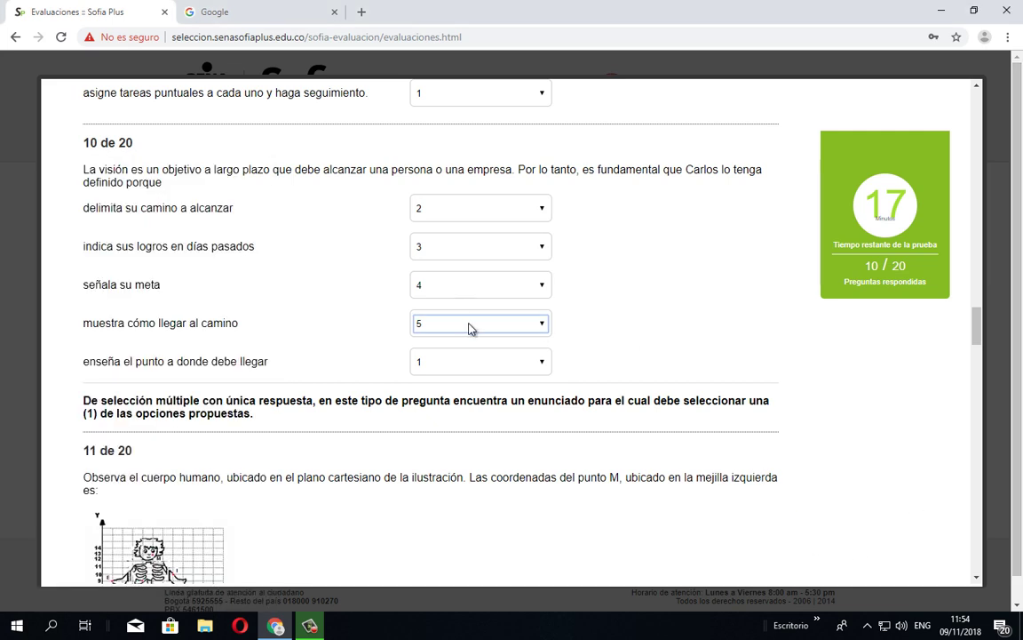
- Move on to question 11 about the coordinates of point M in the human body illustration
{"action": "scroll", "coordinate": [478, 330], "scroll_direction": "down", "scroll_amount": 2}
{"action": "scroll", "coordinate": [480, 333], "scroll_direction": "down", "scroll_amount": 2}
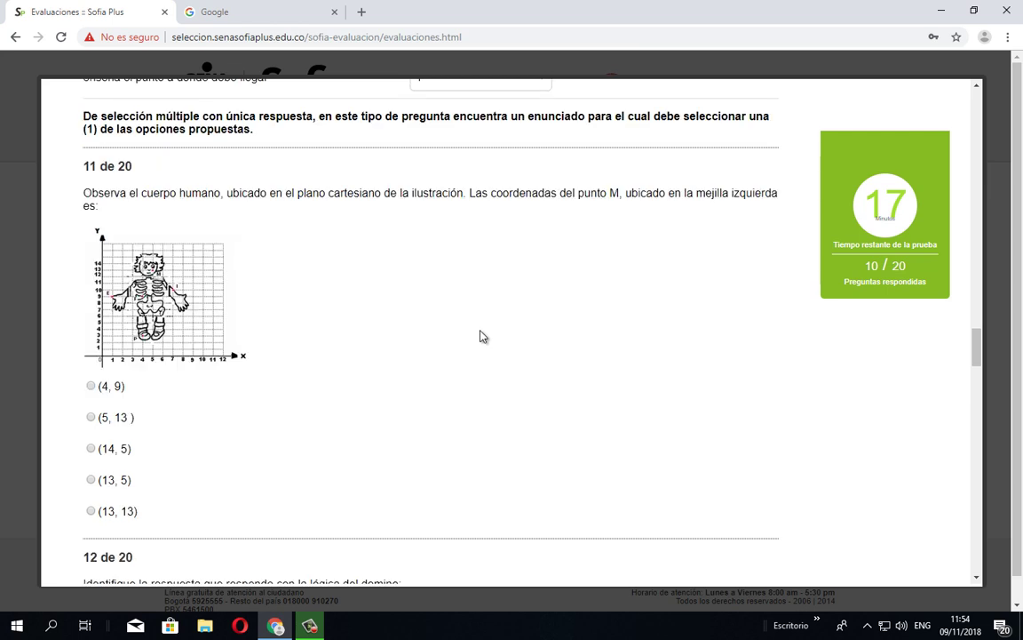